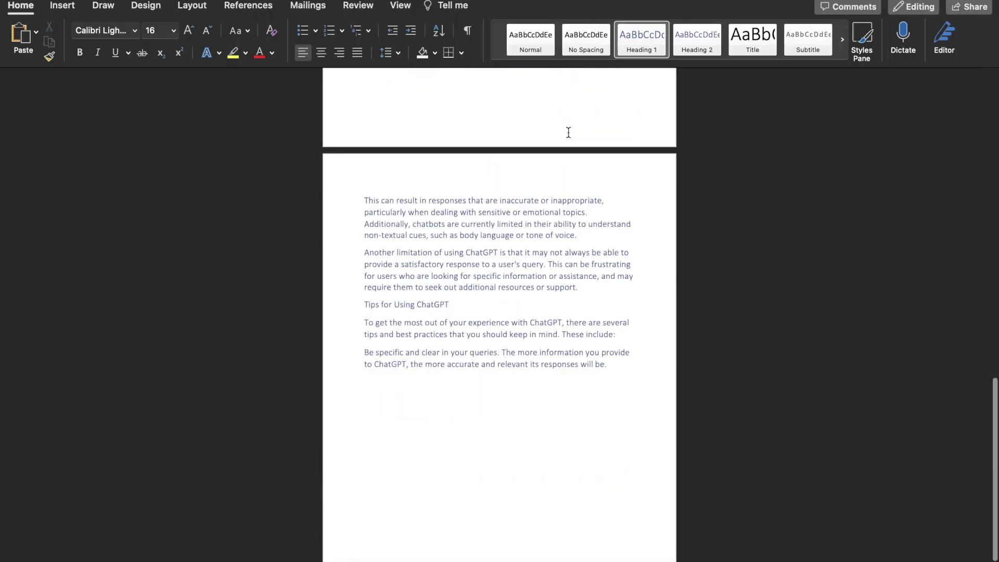
Browse the NightCafe creation's images and show the misty glowing mountain picture full size.
scroll(568, 132, "down", 2)
left_click(593, 335)
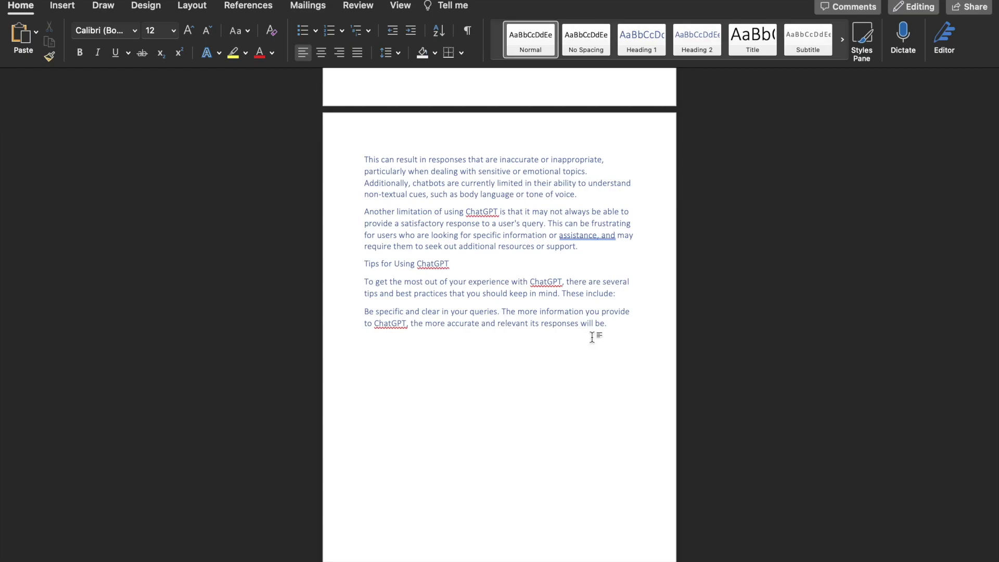
scroll(592, 336, "up", 10)
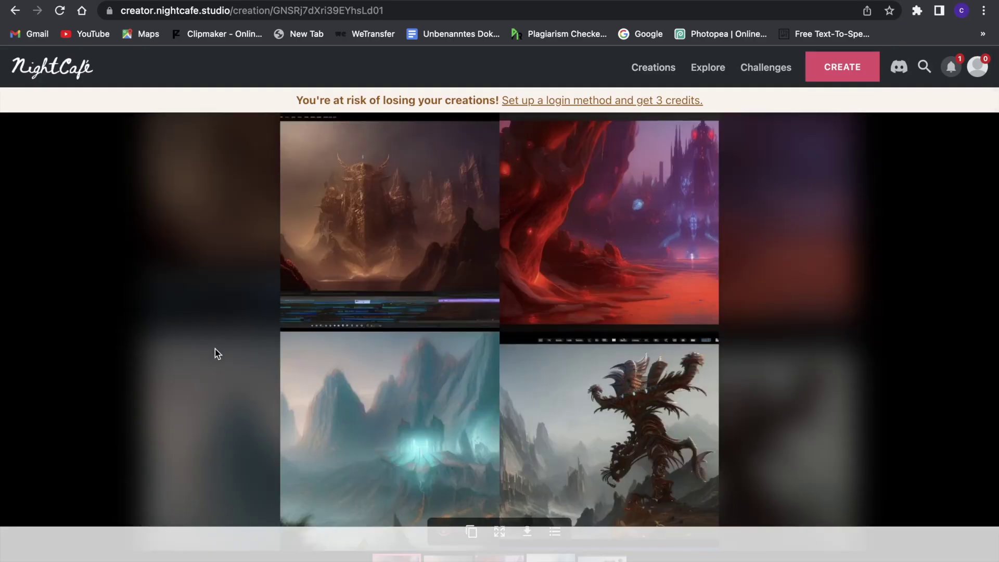
scroll(416, 414, "down", 1)
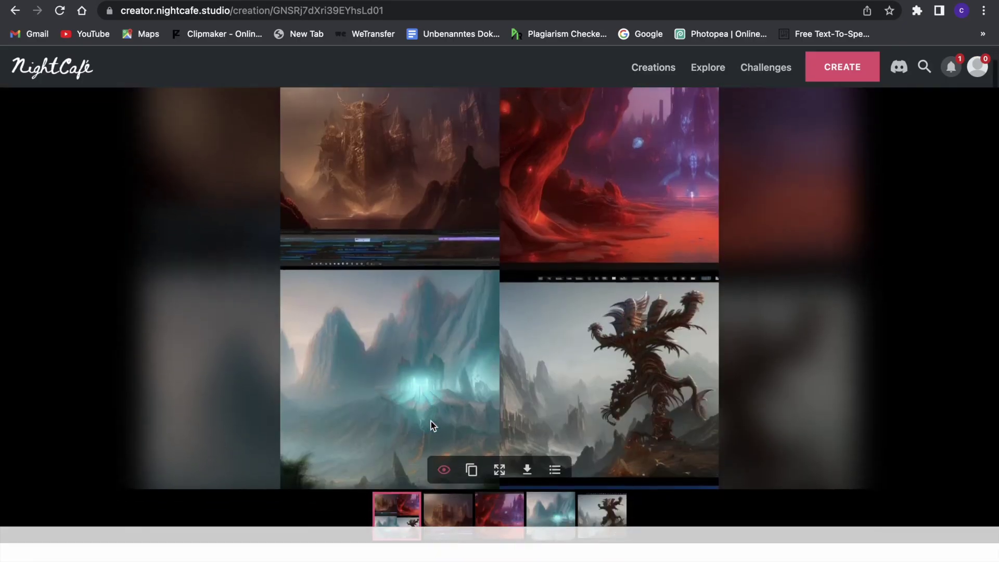
scroll(431, 424, "down", 3)
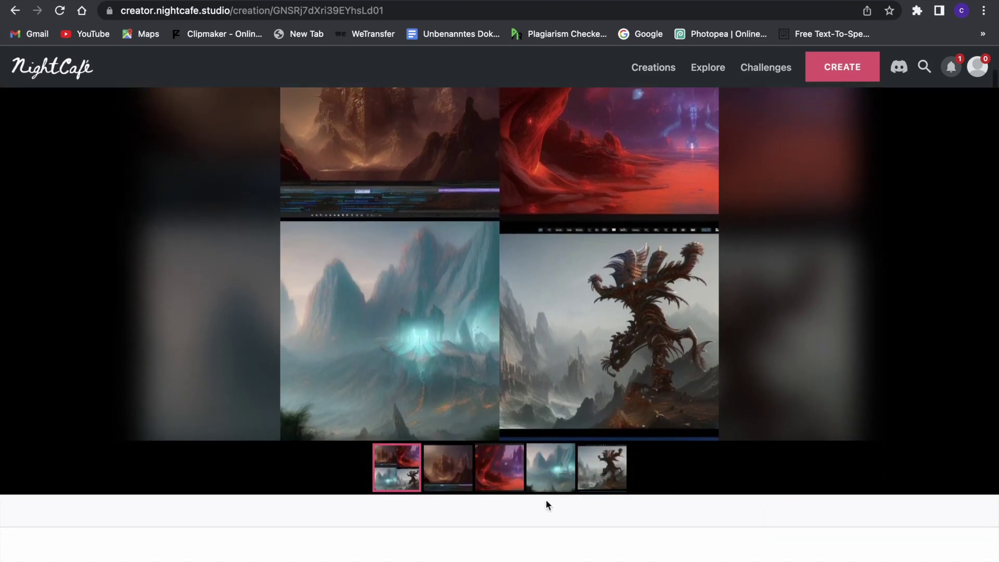
left_click(553, 477)
key("Right")
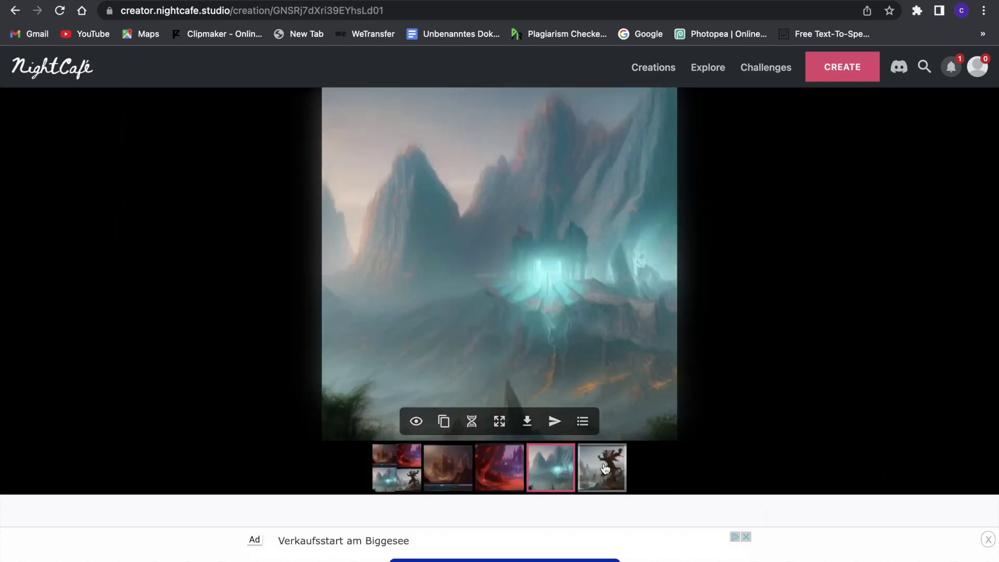
left_click(567, 465)
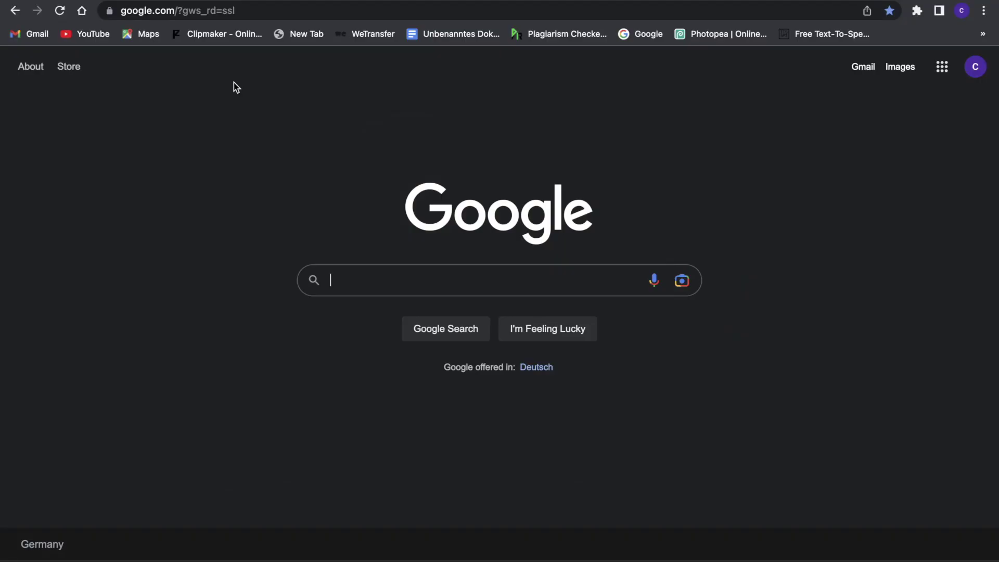
Go to chat.openai.com in the browser.
left_click(220, 12)
type("c")
key("Return")
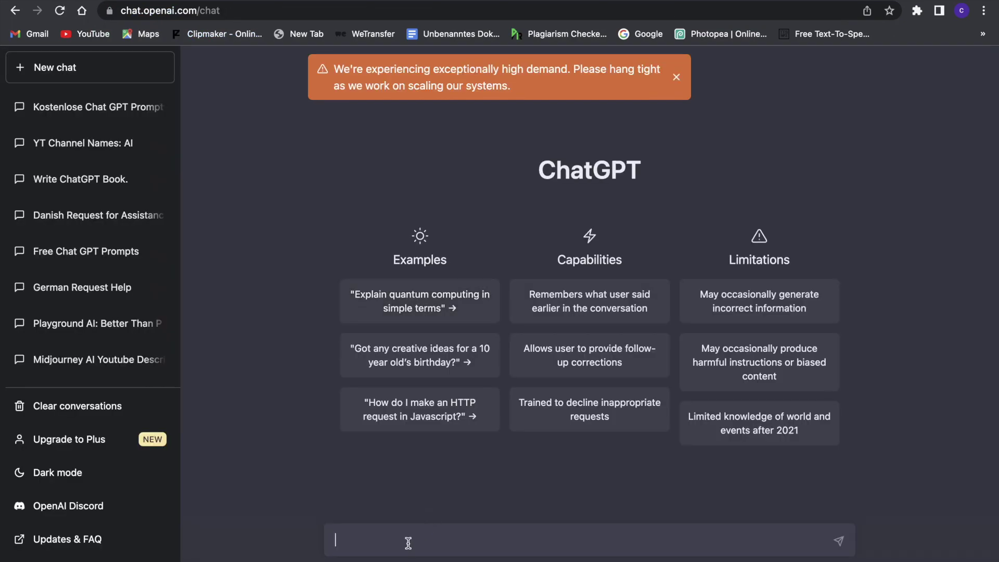
Ask ChatGPT for 10 chapters of a book that is a guide to ChatGPT.
left_click(409, 542)
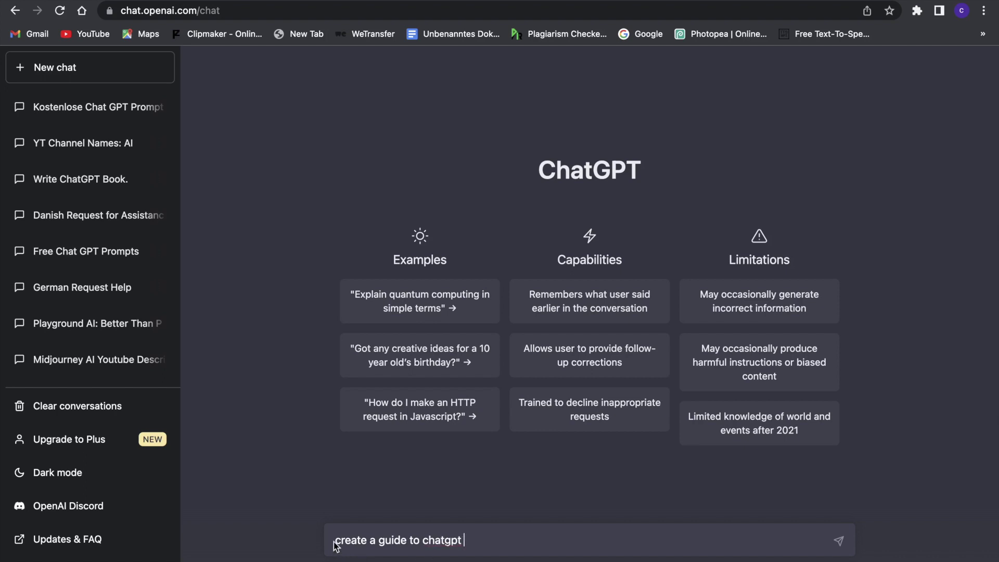
key("super+a")
type("create 10 chapters for a book which is a guide to chatgpt")
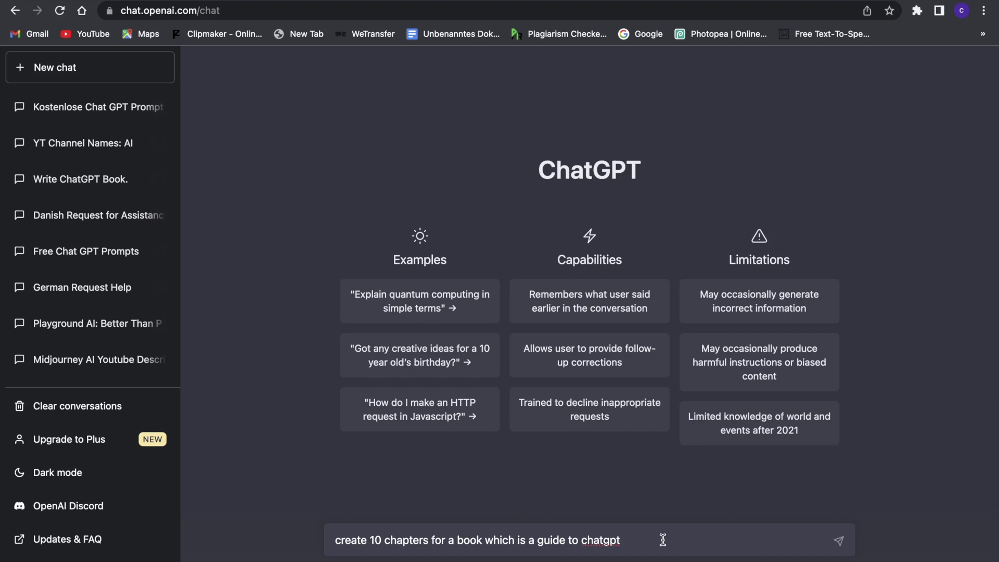
key("Return")
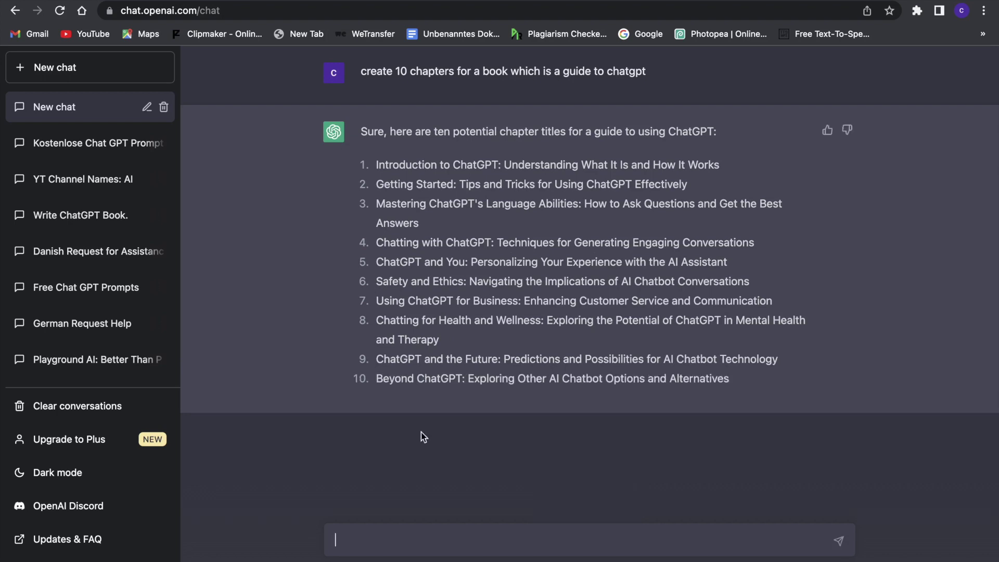
Select the first chapter title, the introduction, from ChatGPT's ten-chapter list.
left_click_drag(719, 167, 369, 166)
key("ctrl+c")
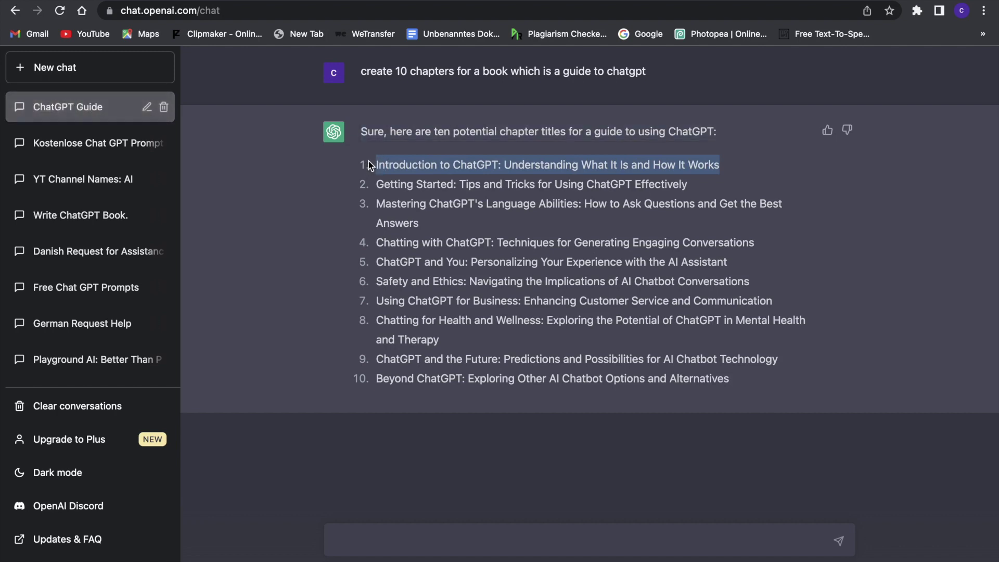
Ask ChatGPT to 'create a 1000 word chapter about:' the pasted introduction title.
left_click(360, 530)
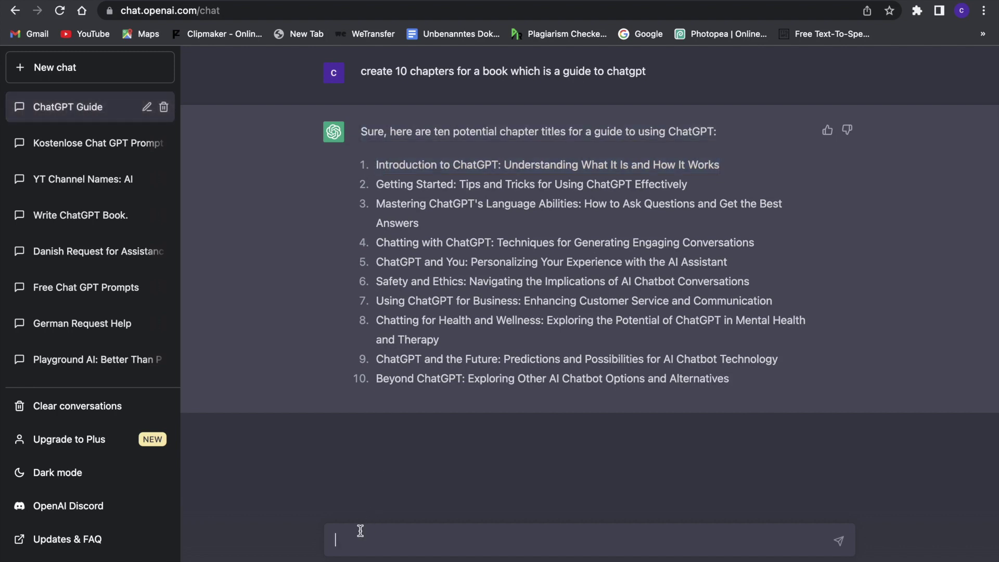
type("create a 1000 word chapter about:")
key("ctrl+v")
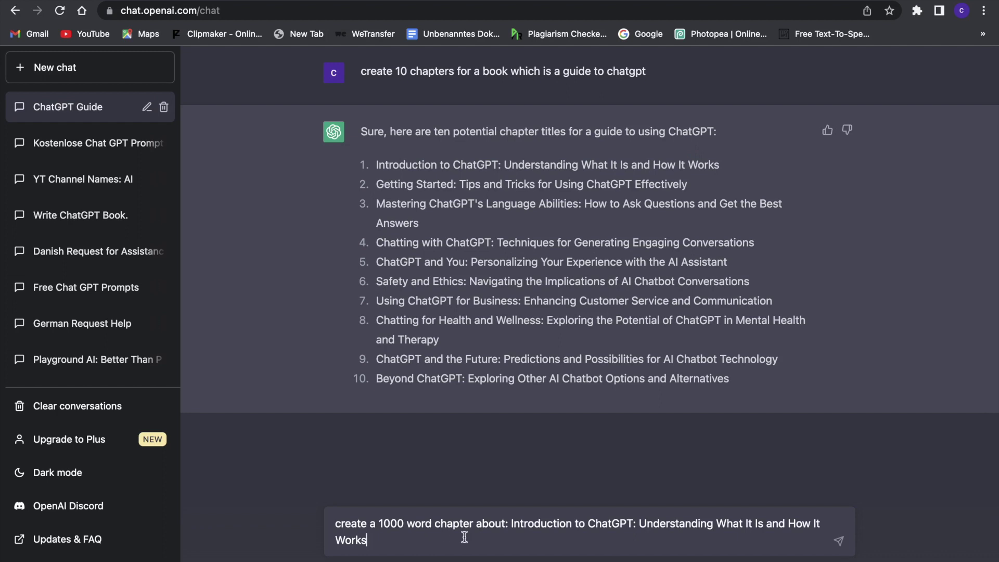
left_click(838, 543)
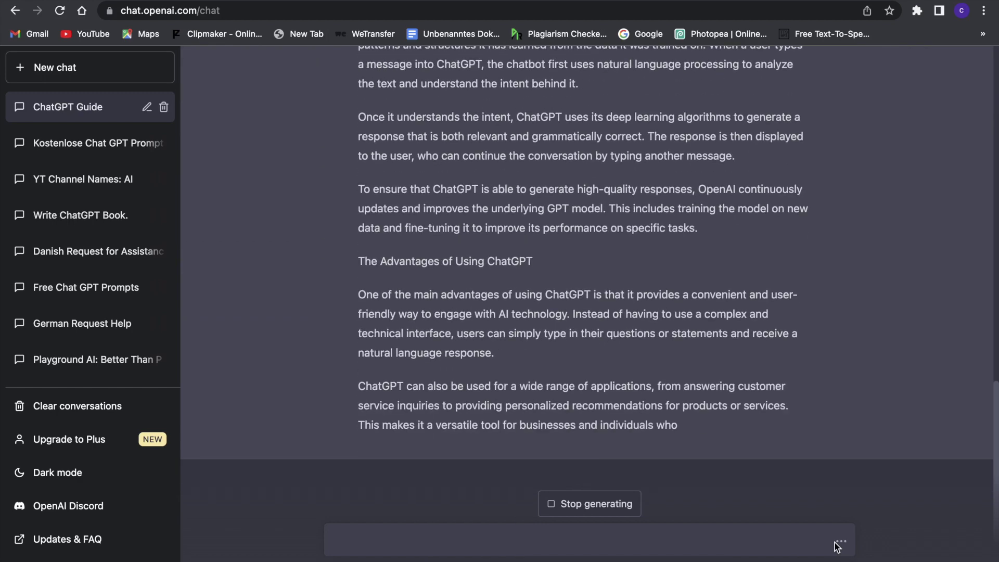
Review the generated Chapter 1 and select its whole text.
scroll(889, 326, "up", 15)
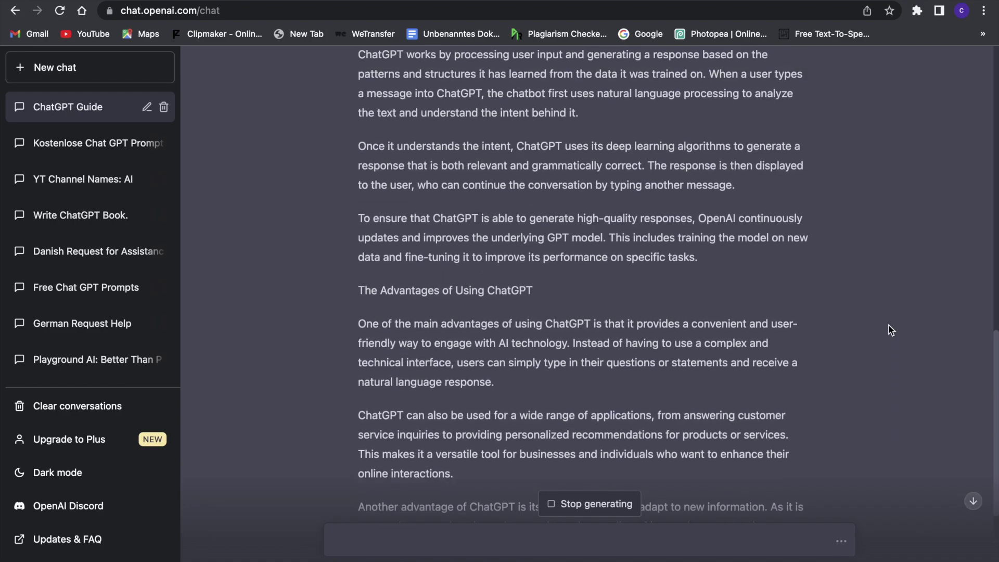
scroll(889, 326, "down", 8)
scroll(657, 421, "down", 15)
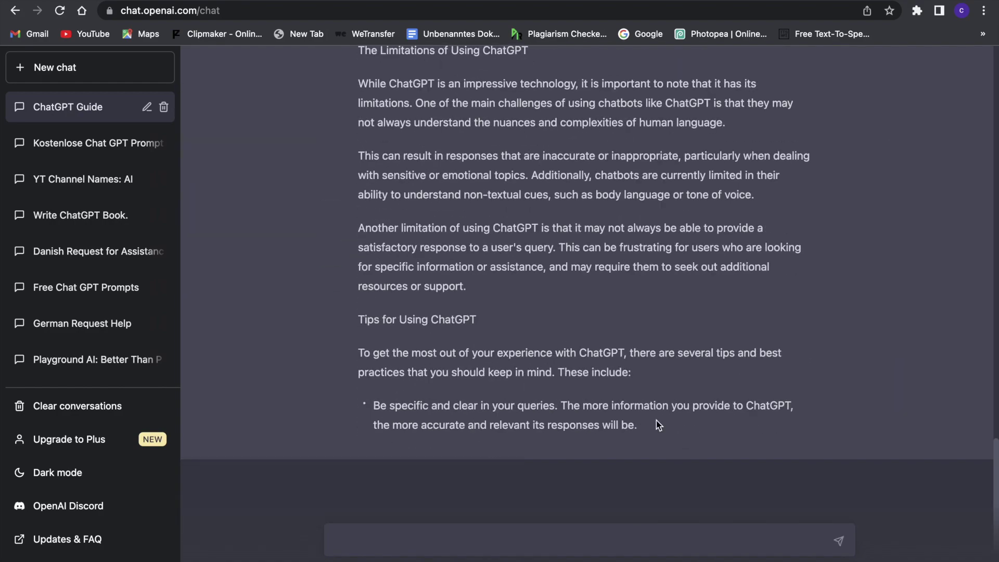
scroll(656, 420, "up", 3)
scroll(656, 419, "down", 3)
left_click_drag(640, 433, 415, 35)
Paste the ChatGPT chapter into the blank Word document and style all of it as Heading 1.
key("super+Tab")
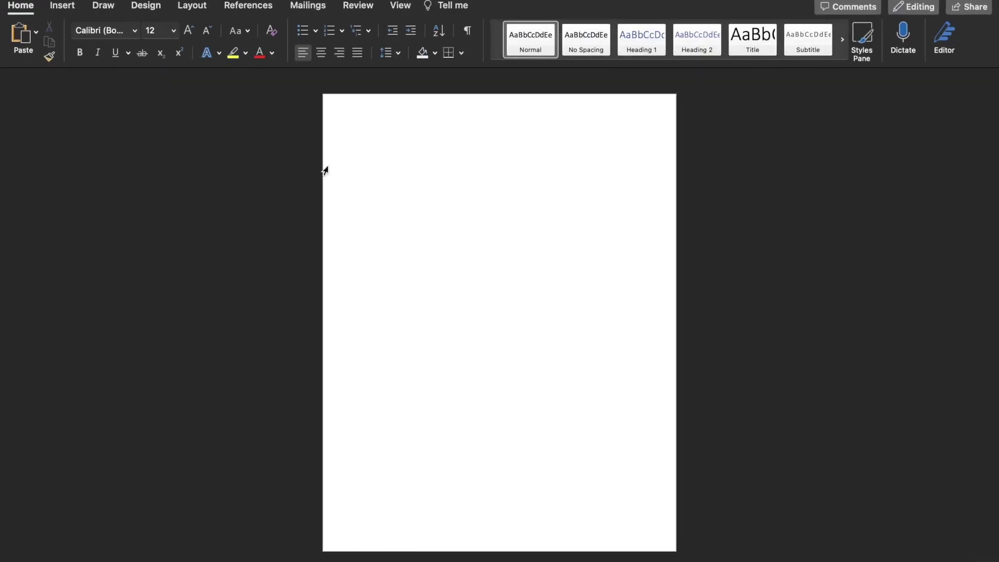
key("super+v")
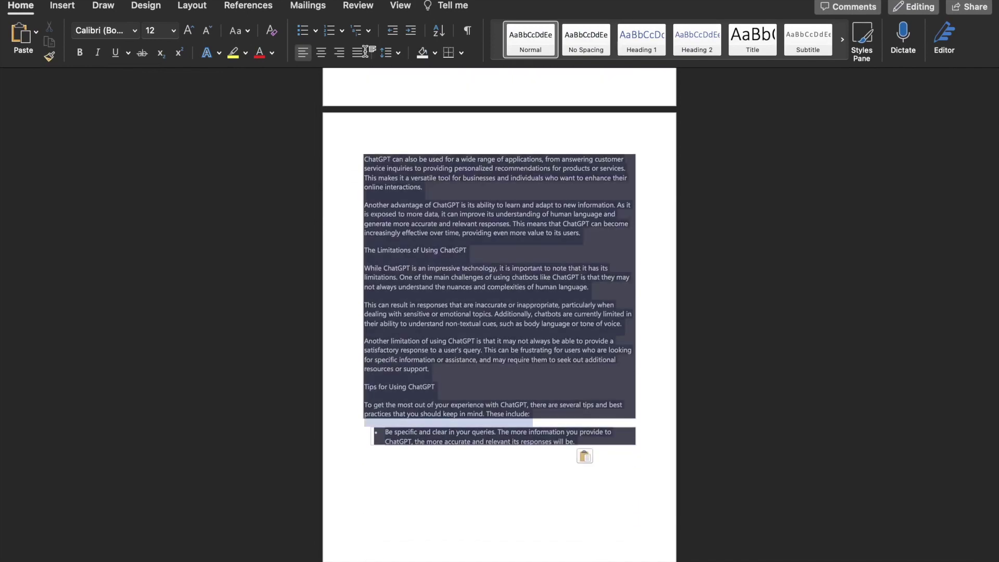
key("super+a")
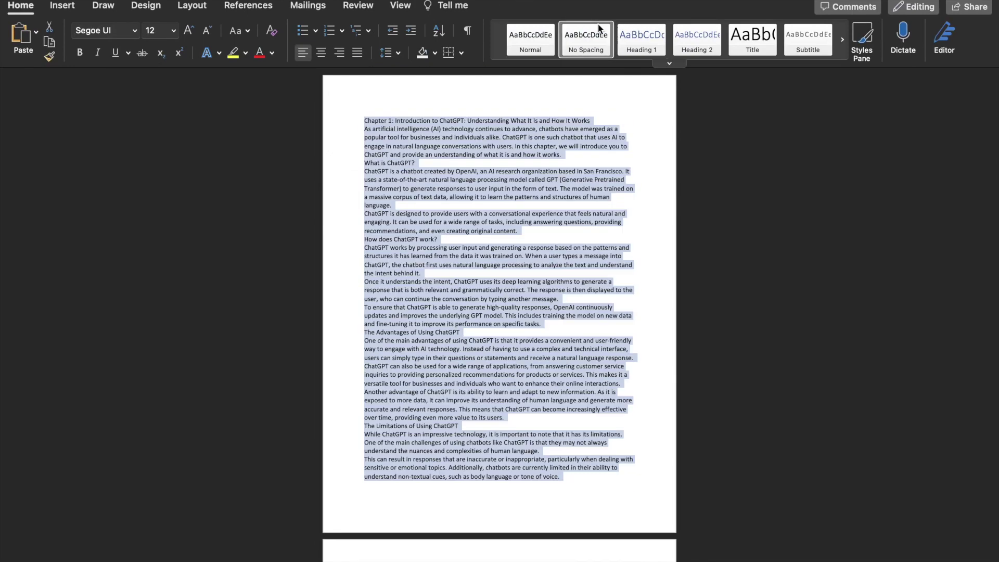
left_click(633, 29)
left_click(569, 130)
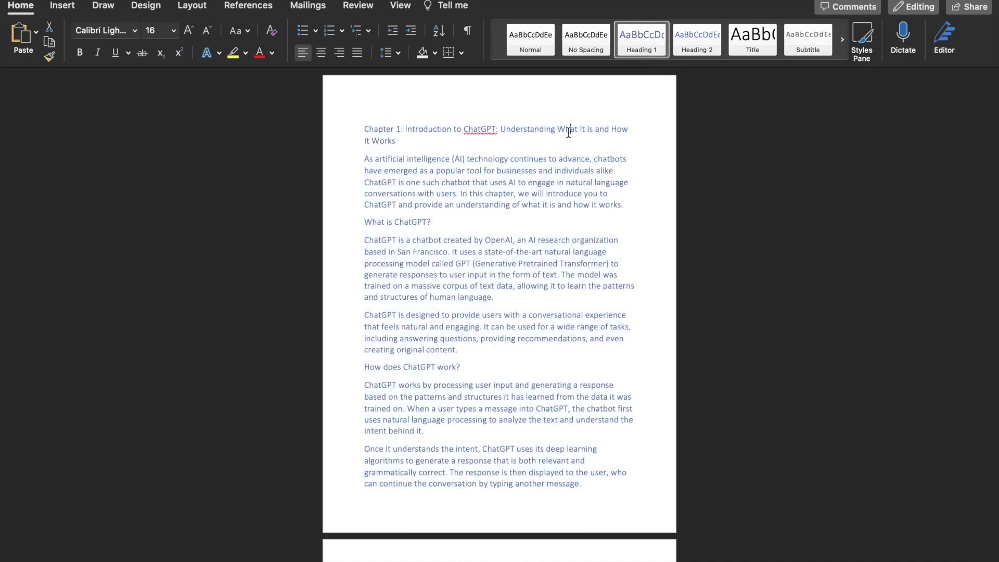
Look over the pasted chapter in Word, then return to the ChatGPT conversation.
scroll(569, 132, "down", 15)
scroll(569, 133, "down", 10)
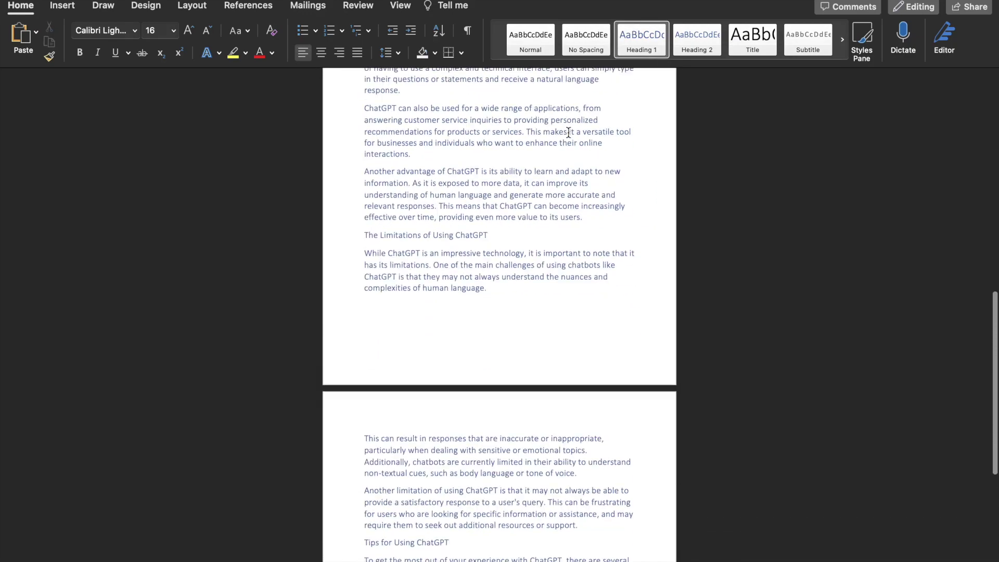
scroll(568, 133, "up", 20)
scroll(569, 133, "up", 3)
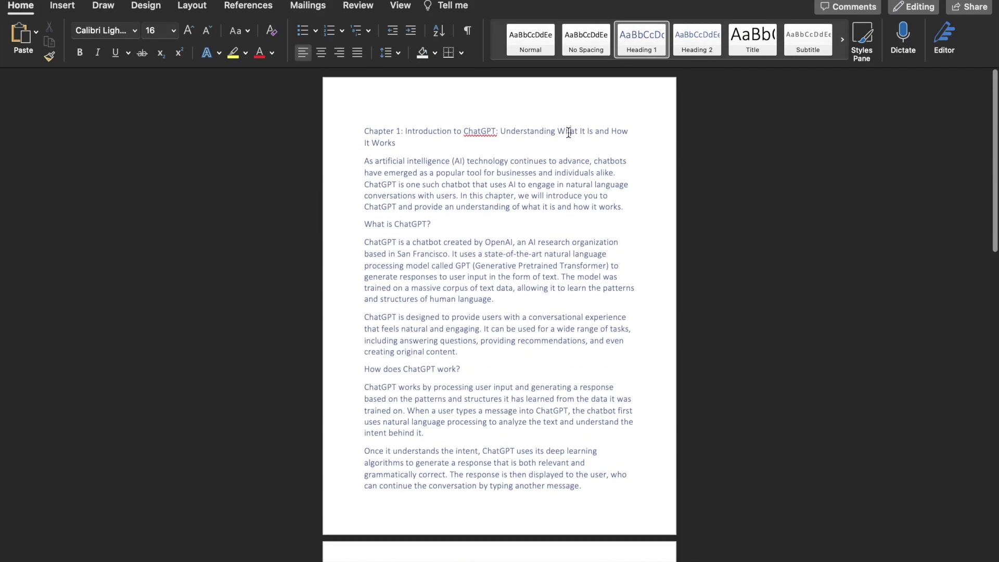
scroll(569, 132, "down", 20)
left_click(598, 335)
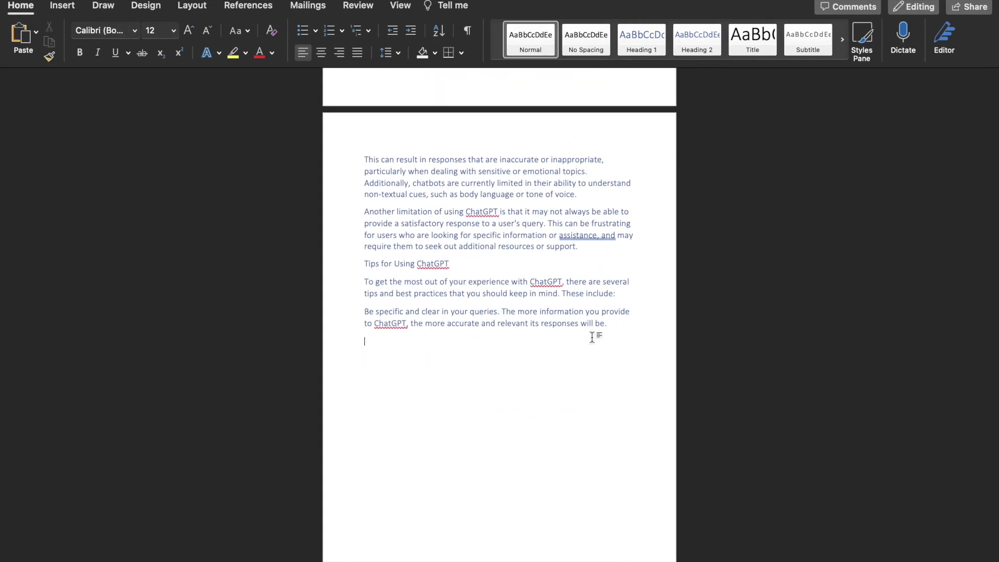
scroll(592, 338, "up", 20)
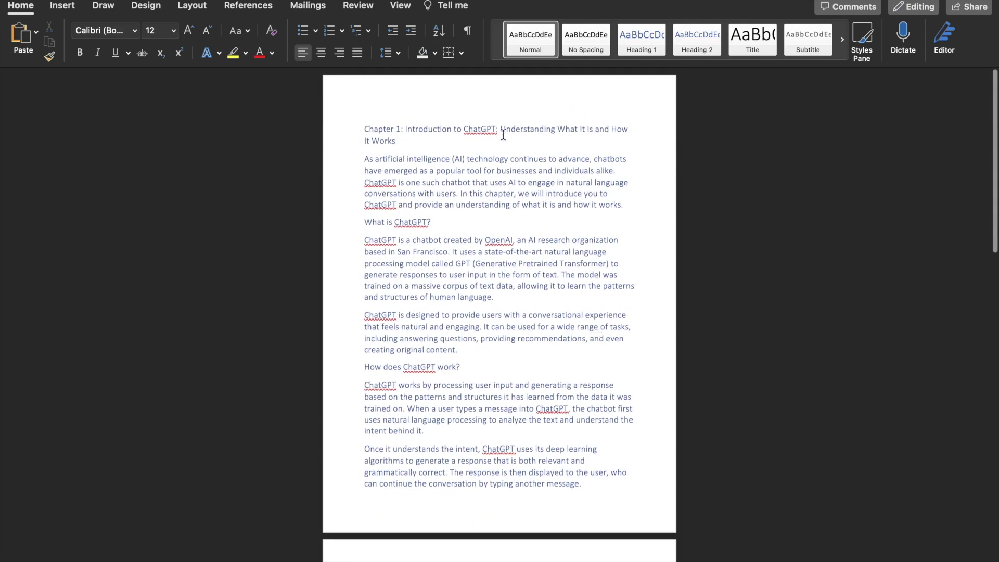
scroll(558, 315, "down", 5)
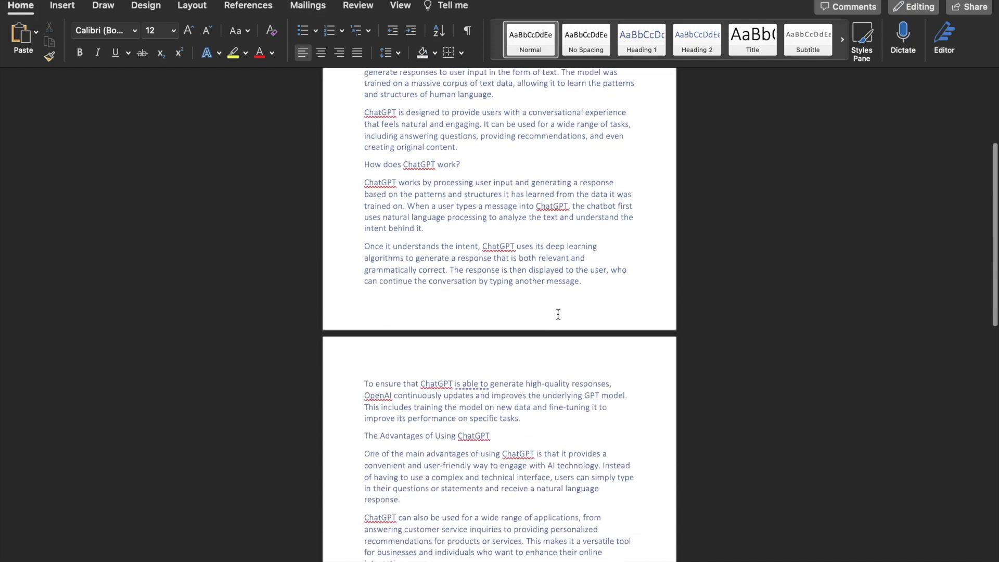
scroll(558, 314, "up", 5)
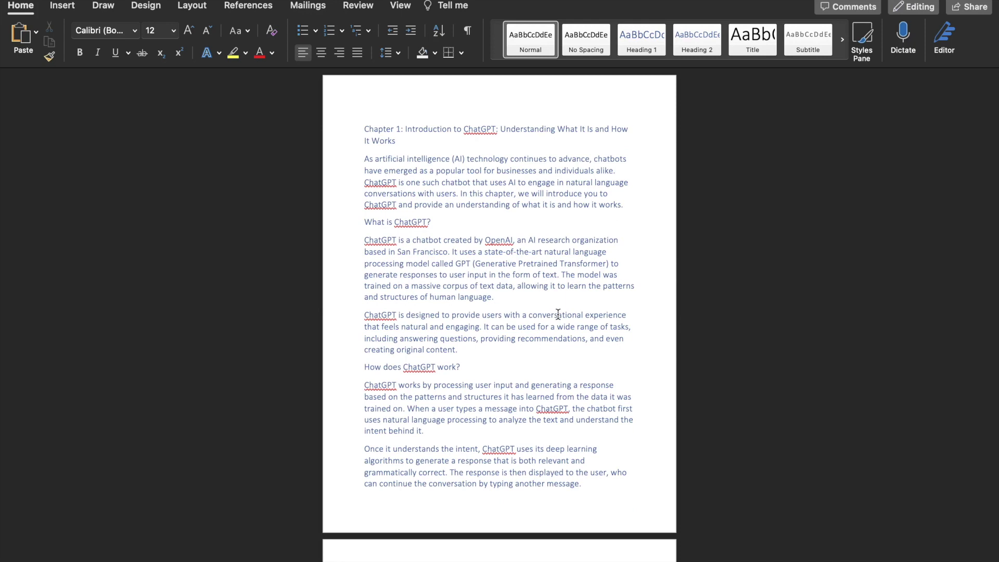
key("super+Tab")
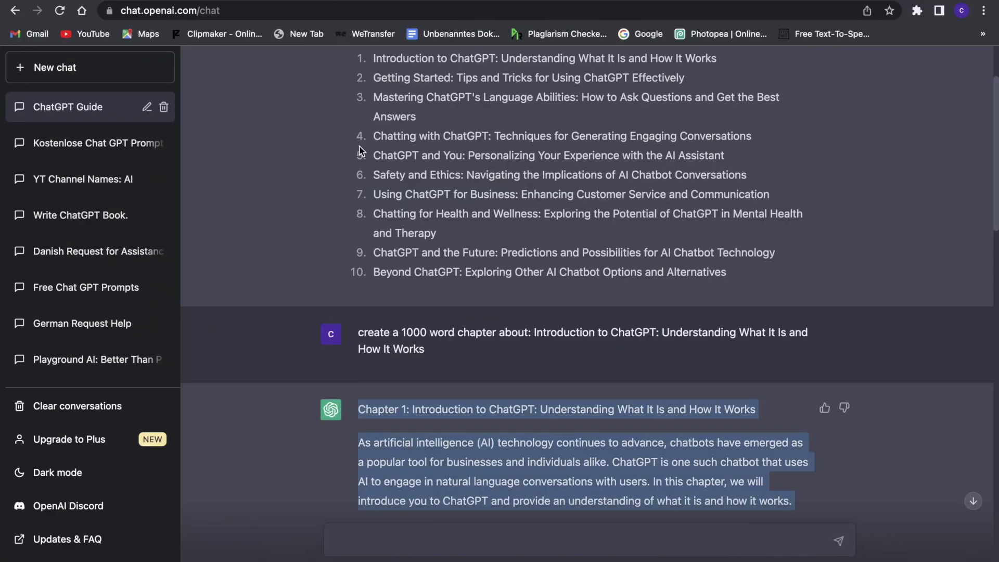
Search Google for NightCafe and open the NightCafe Creator site.
key("ctrl+t")
type("google.com/?gws_rd=ssl")
key("Return")
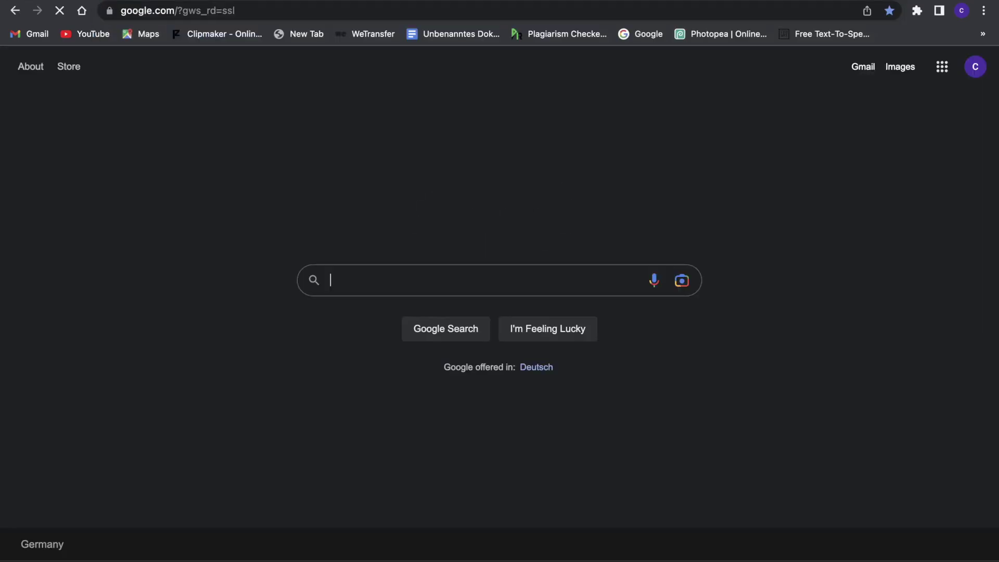
type("night")
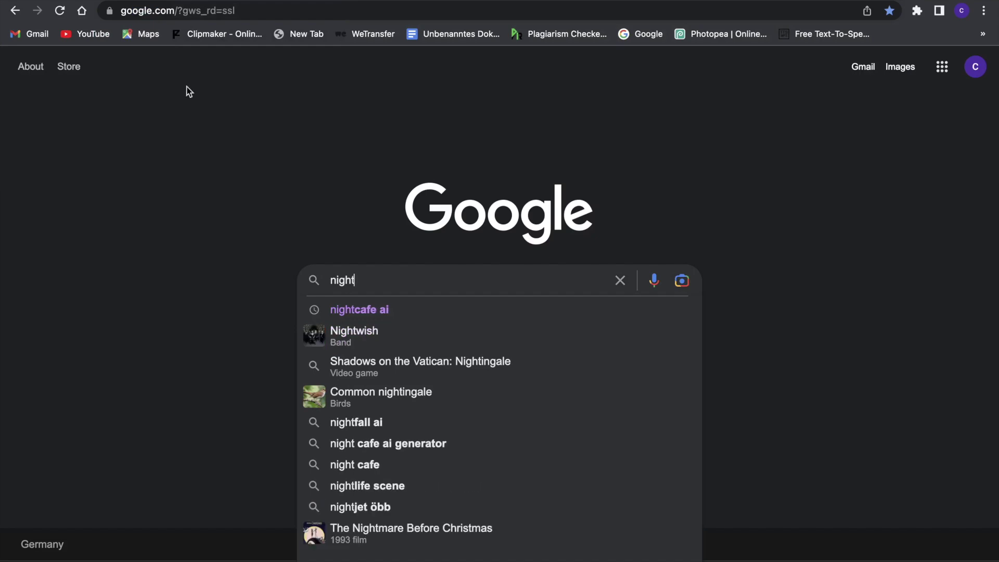
left_click(379, 311)
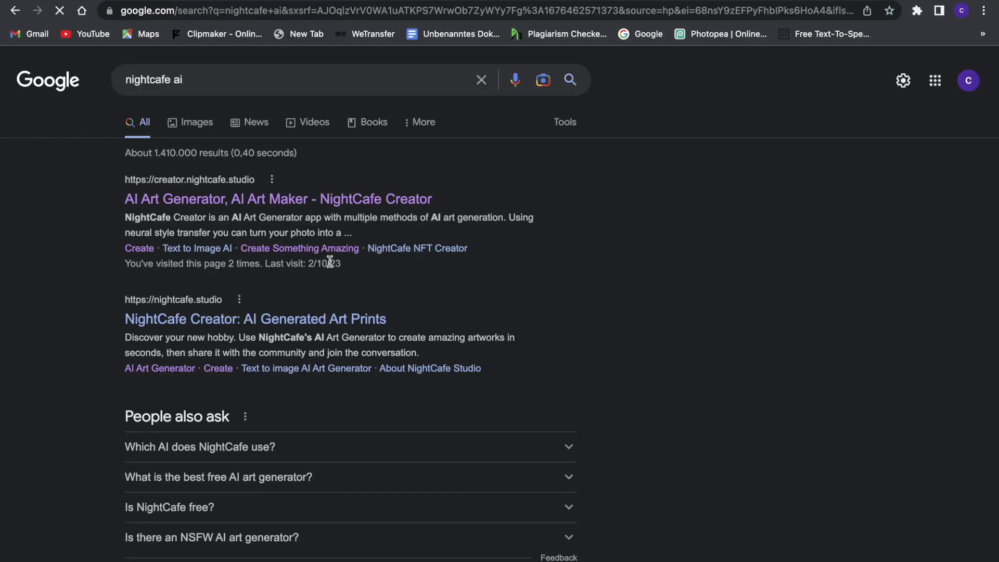
left_click(300, 205)
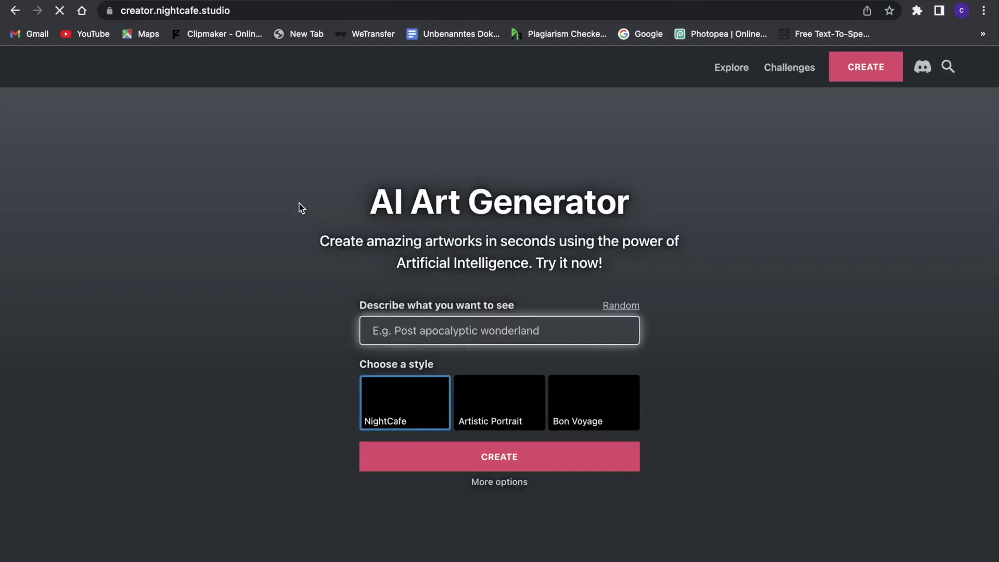
Choose Stable Diffusion and enter the prompt 'create a picture of an ai' for 4 images.
scroll(496, 382, "down", 3)
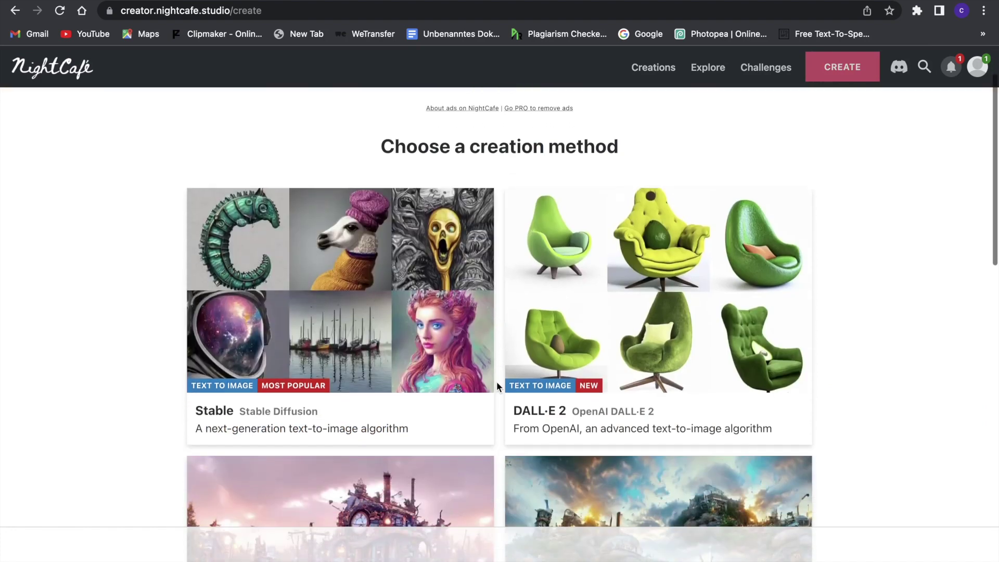
left_click(455, 312)
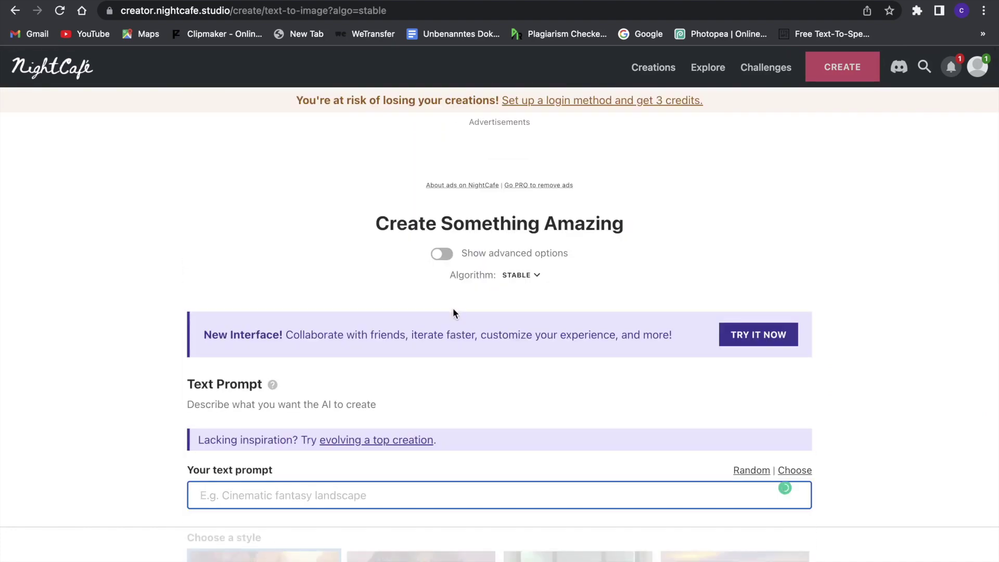
scroll(479, 508, "down", 2)
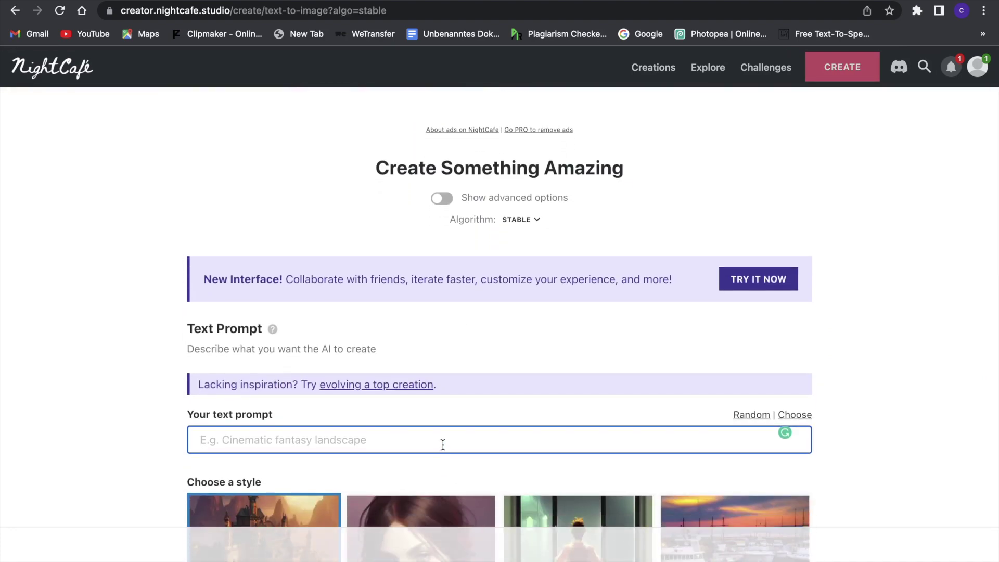
type("create a")
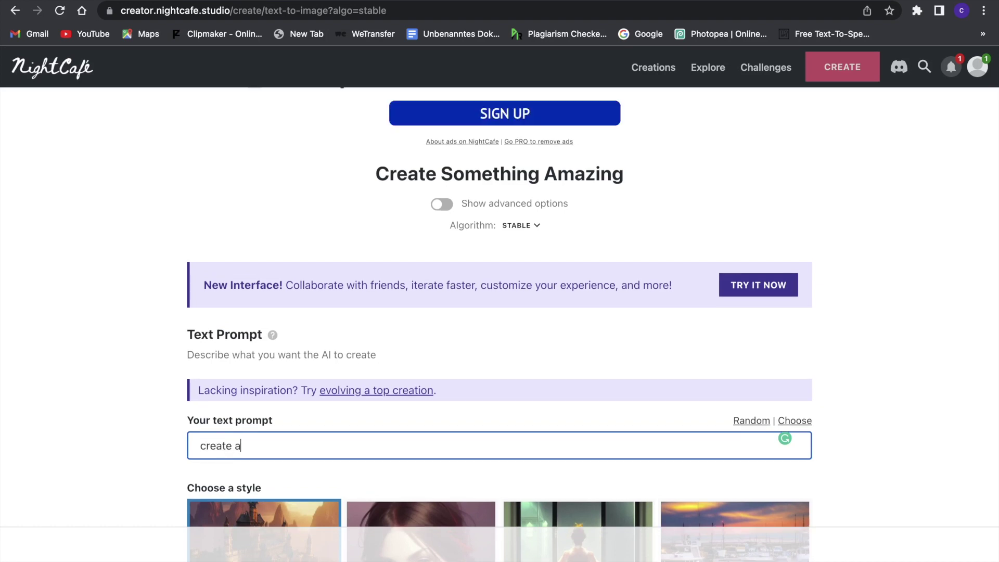
type(" picture of an ai")
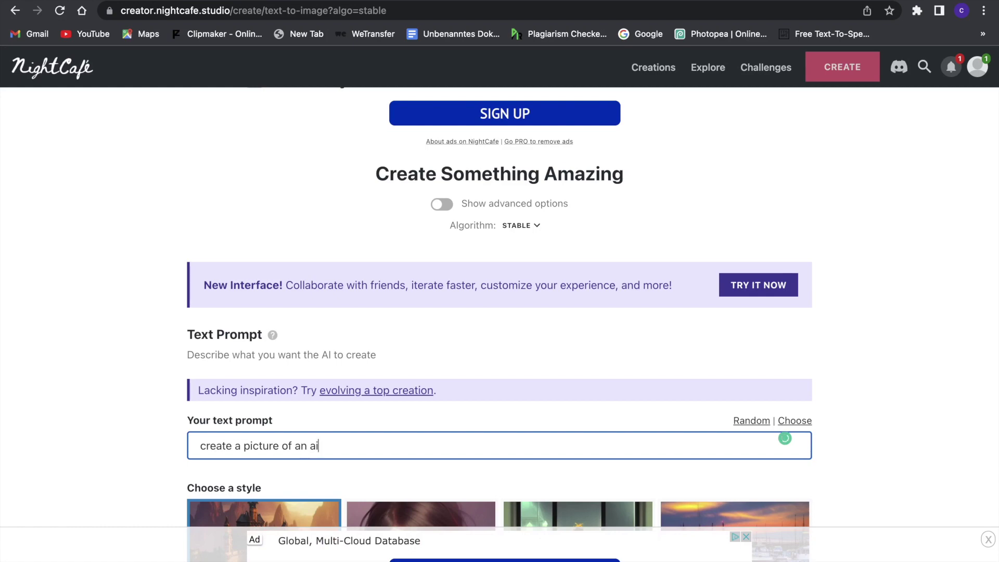
scroll(475, 447, "down", 10)
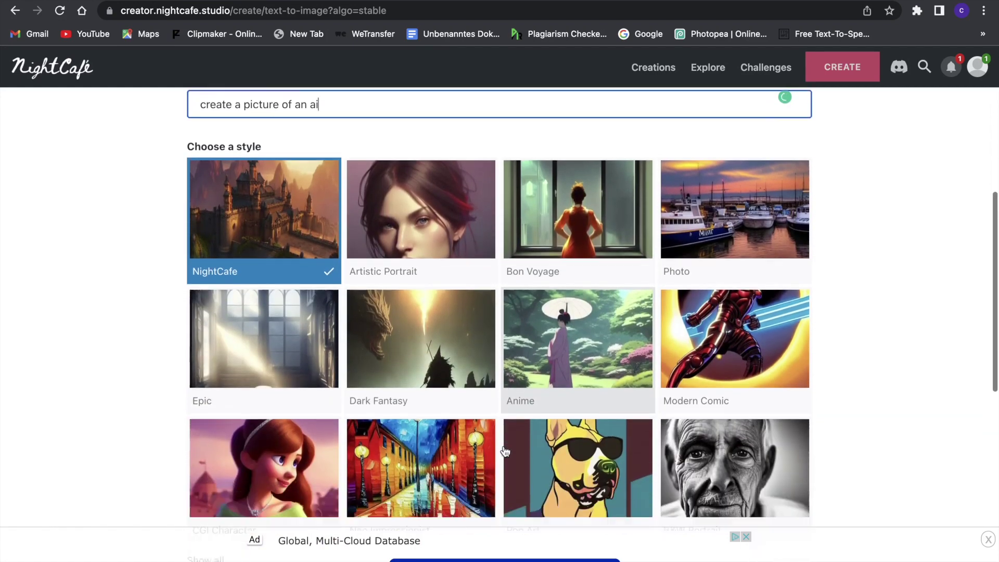
scroll(503, 446, "down", 4)
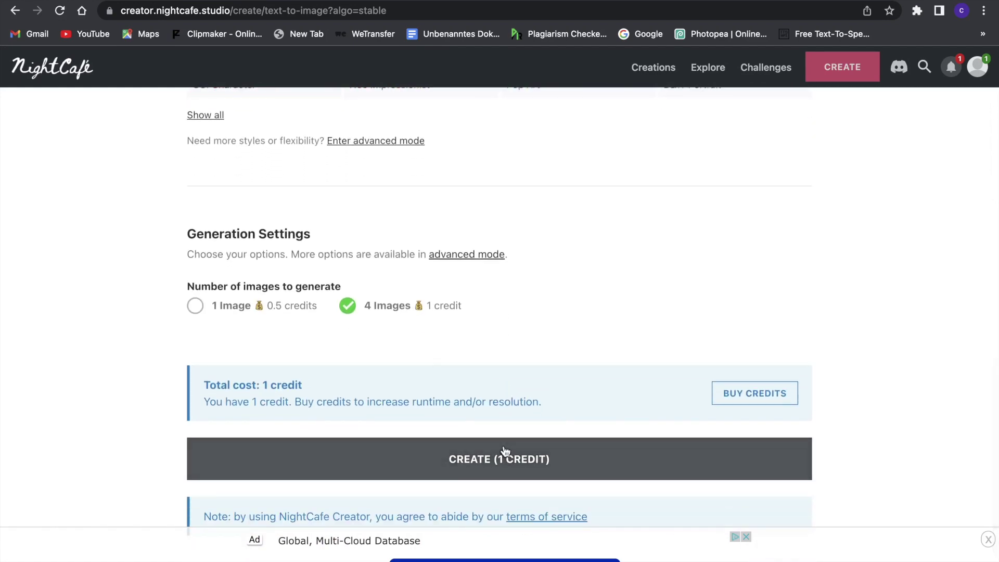
Generate the four Stable Diffusion images for 1 credit.
left_click(518, 463)
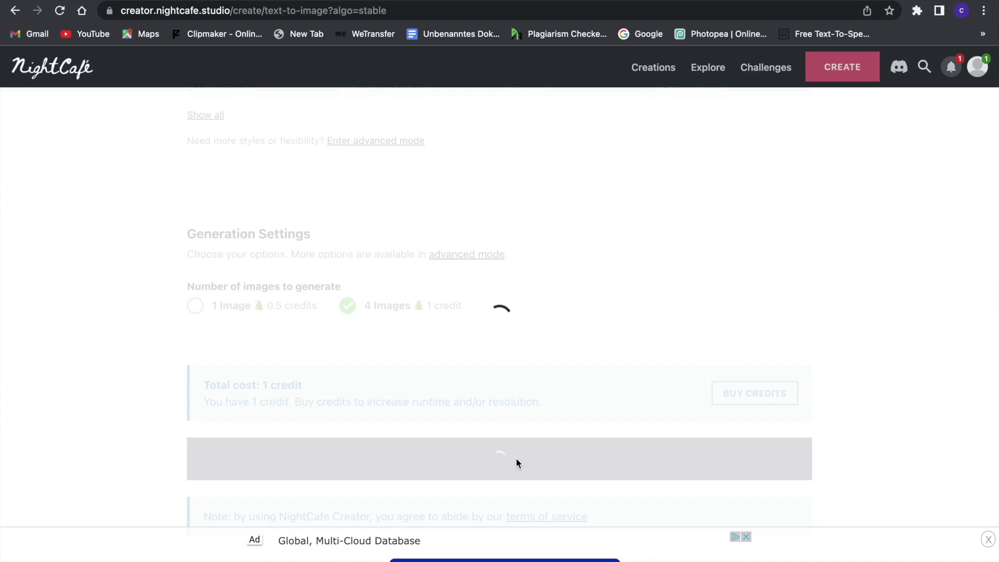
left_click(518, 462)
scroll(517, 458, "down", 6)
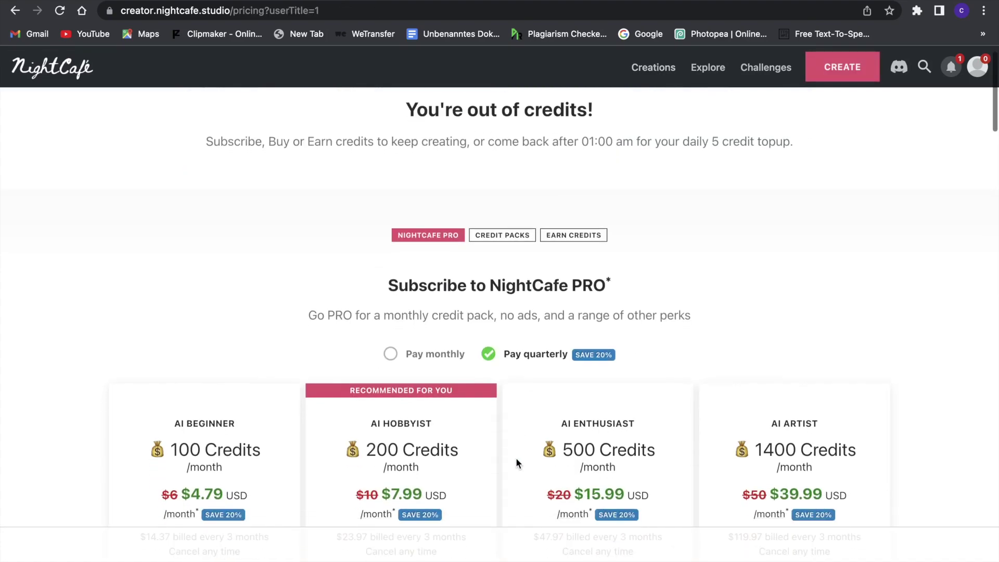
scroll(517, 457, "down", 2)
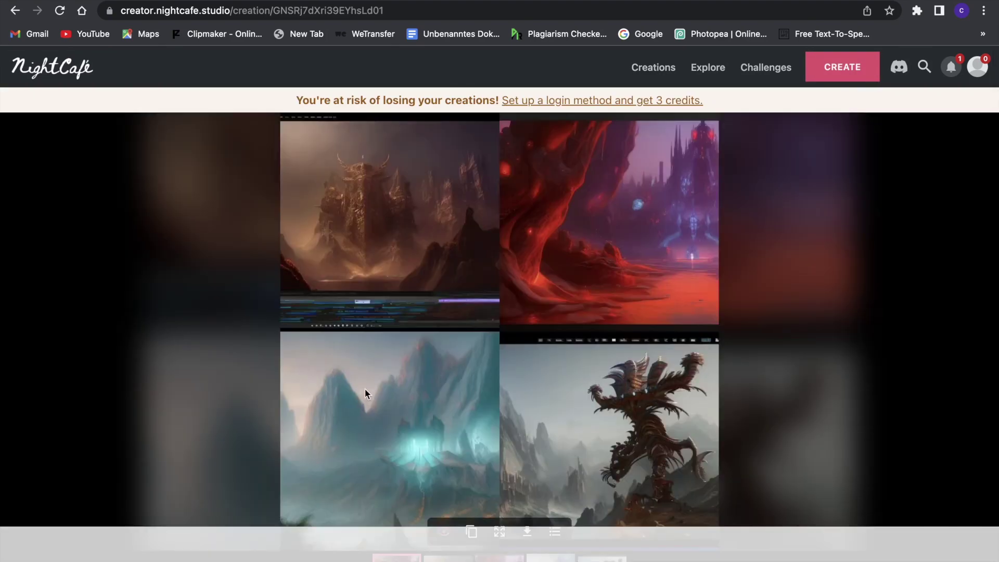
scroll(430, 420, "down", 1)
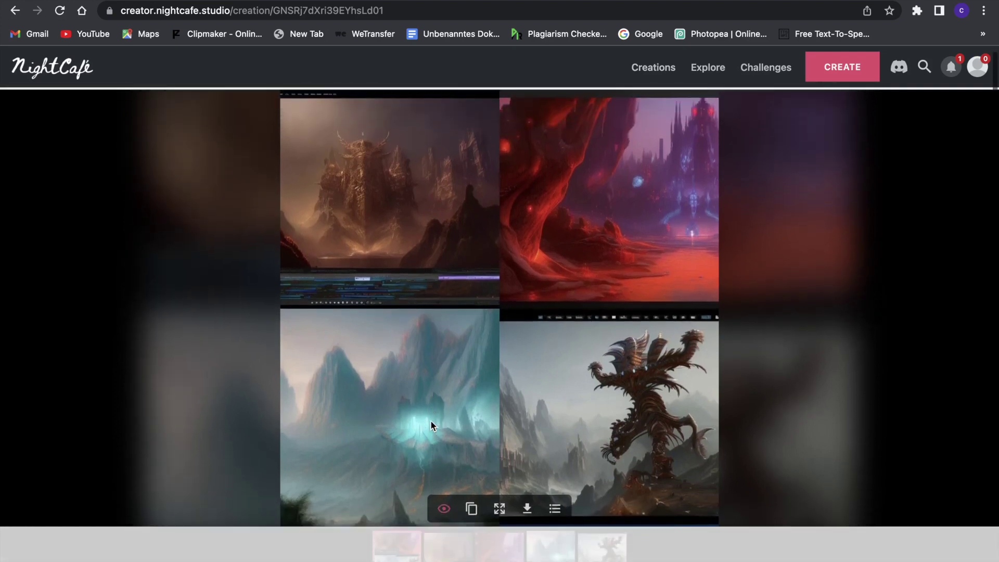
scroll(430, 421, "down", 4)
Open the teal glowing-mountain image full size and download it as a JPG.
left_click(551, 476)
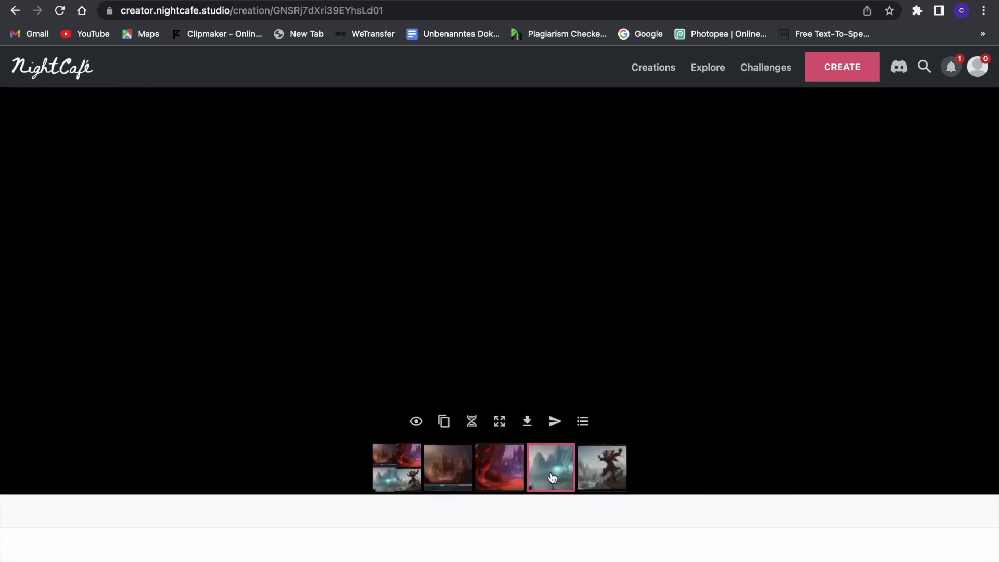
left_click(579, 467)
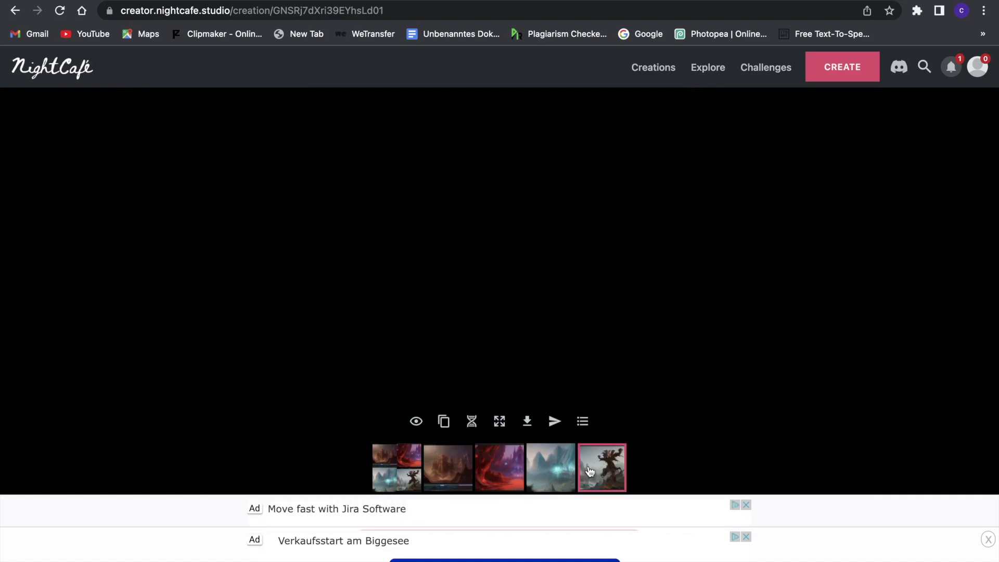
left_click(568, 465)
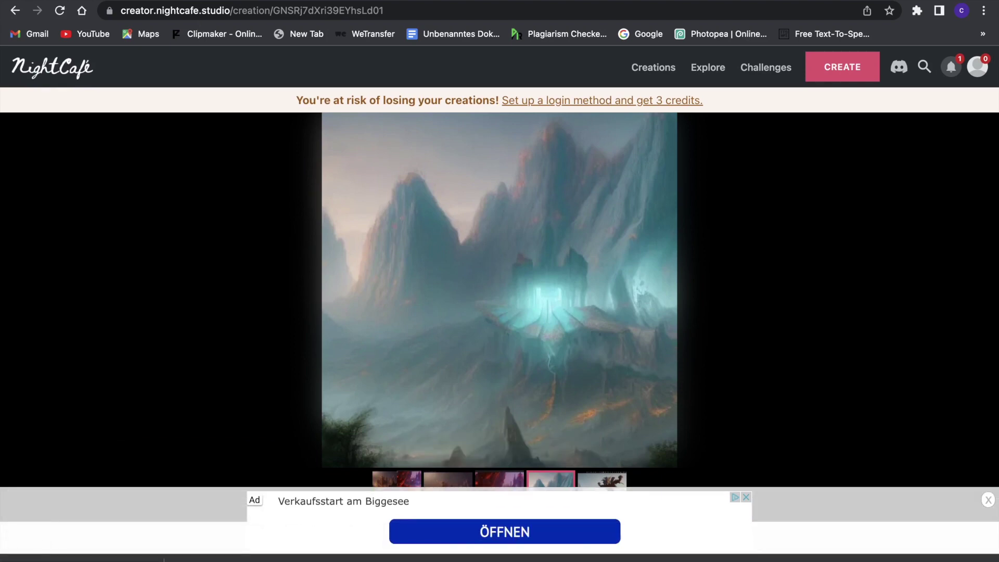
mouse_move(250, 2)
key("ctrl+super+f")
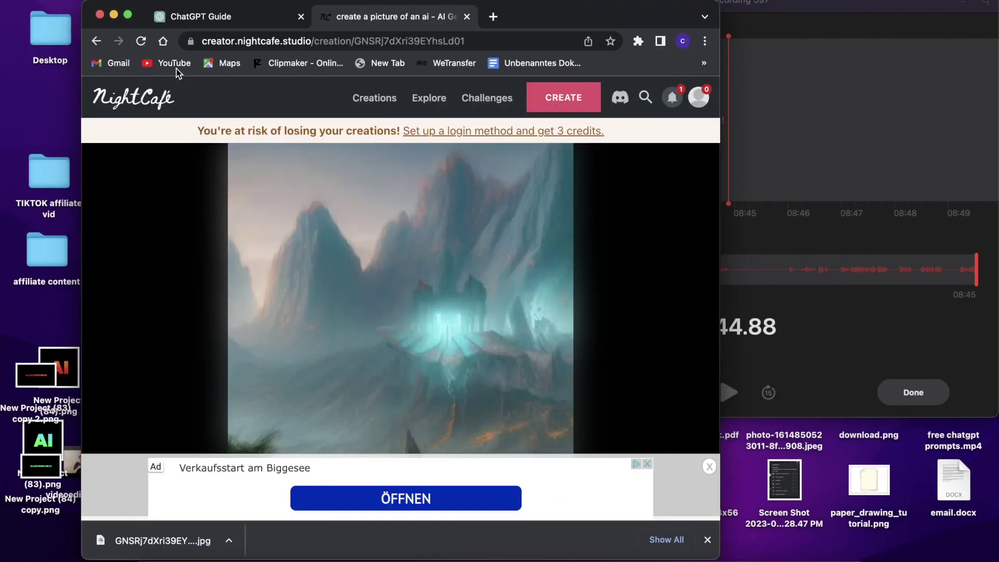
Drop the downloaded mountain JPG onto page 2 of the Word document.
left_click_drag(139, 9, 454, 9)
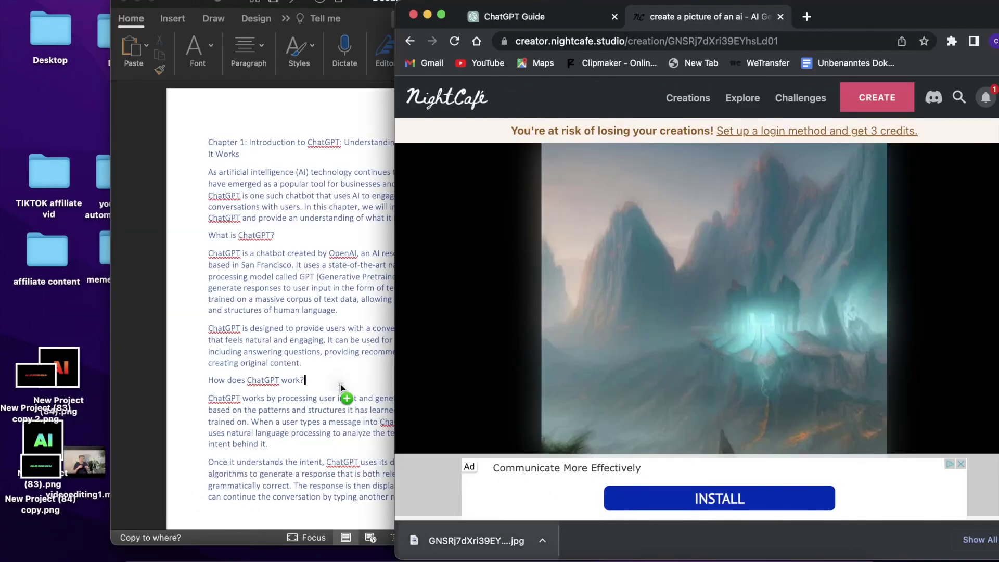
left_click_drag(475, 540, 337, 377)
left_click(326, 193)
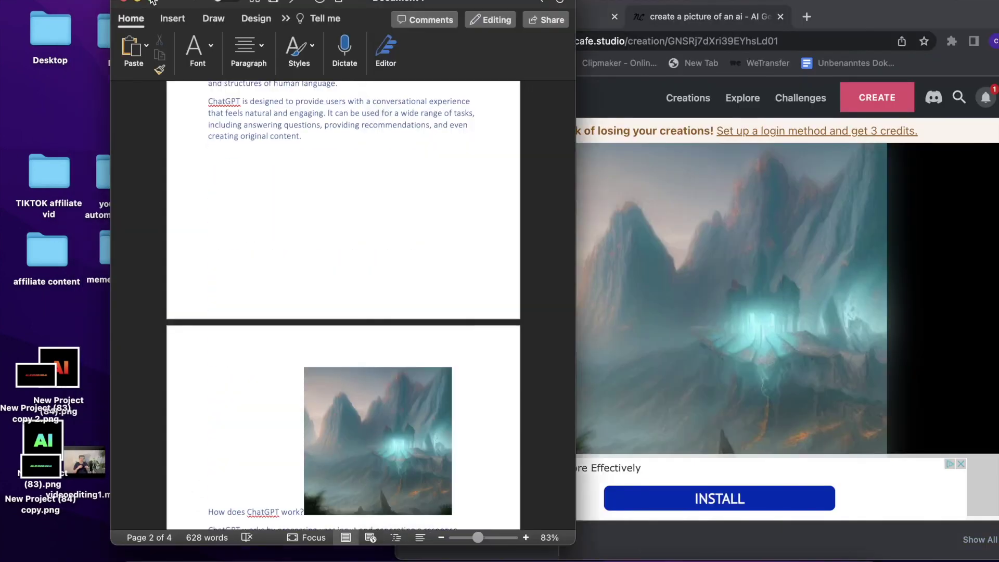
key("ctrl+super+f")
Position the image beside the 'How does ChatGPT work?' text with square text wrapping.
left_click(544, 416)
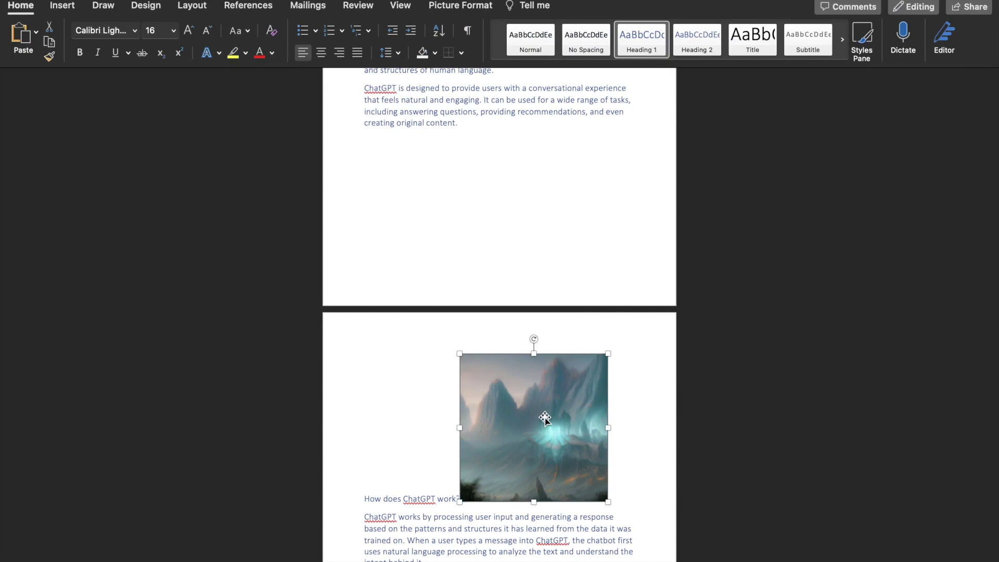
left_click_drag(544, 416, 562, 330)
left_click(598, 251)
scroll(597, 252, "up", 2)
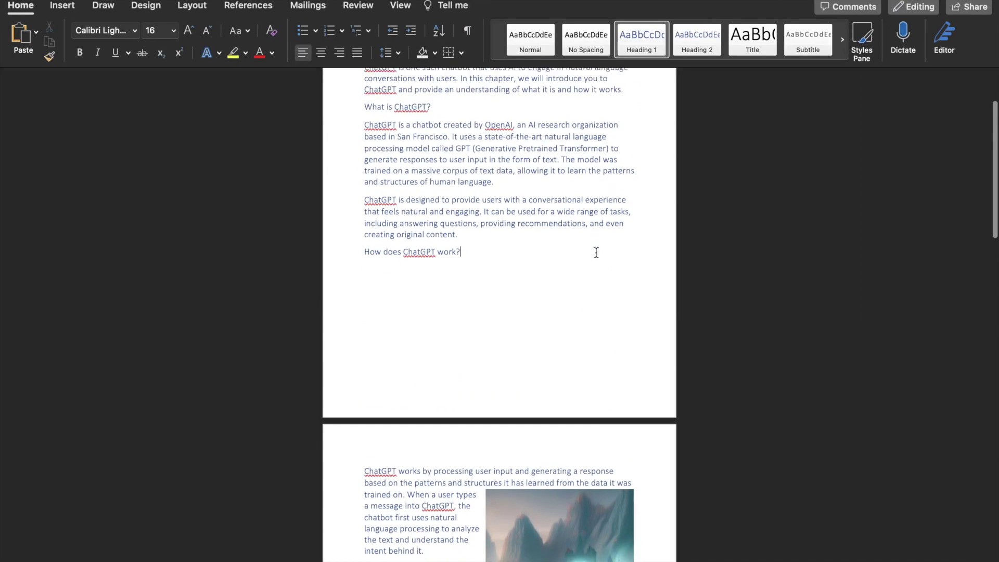
scroll(596, 252, "up", 3)
scroll(596, 253, "down", 10)
scroll(596, 253, "down", 15)
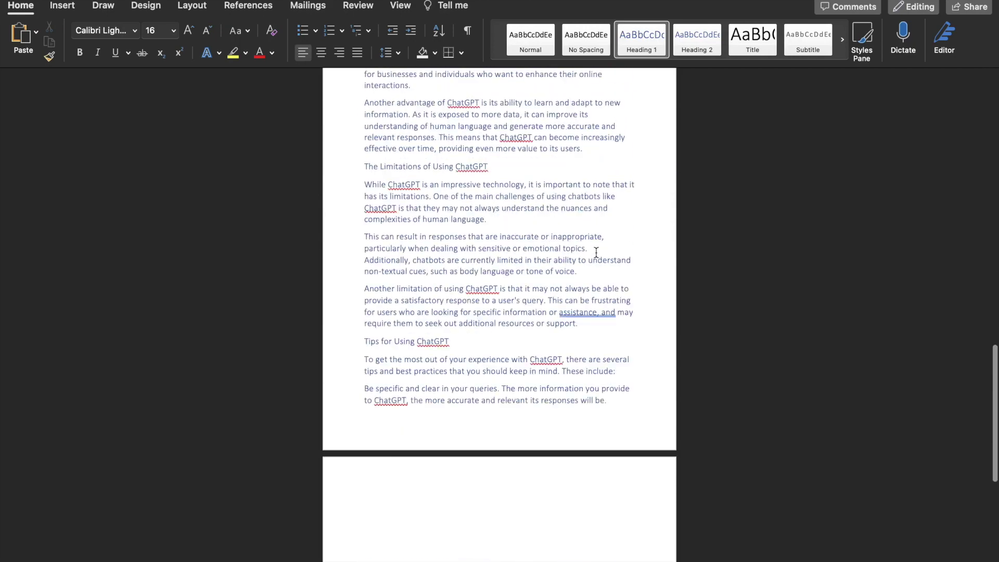
scroll(596, 252, "up", 20)
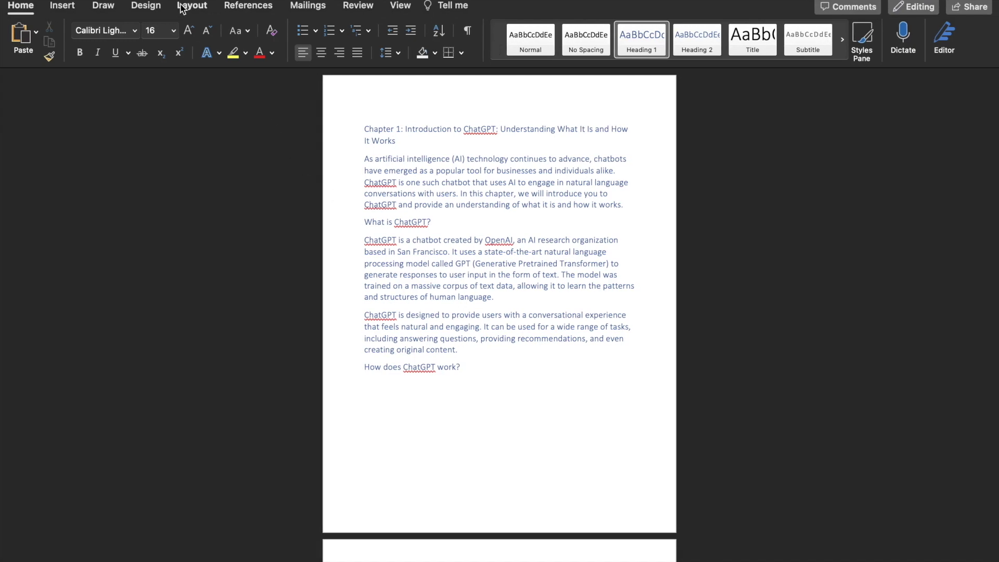
Save the Word document as the PDF 'ebook ai.pdf' on the Desktop.
left_click(78, 1)
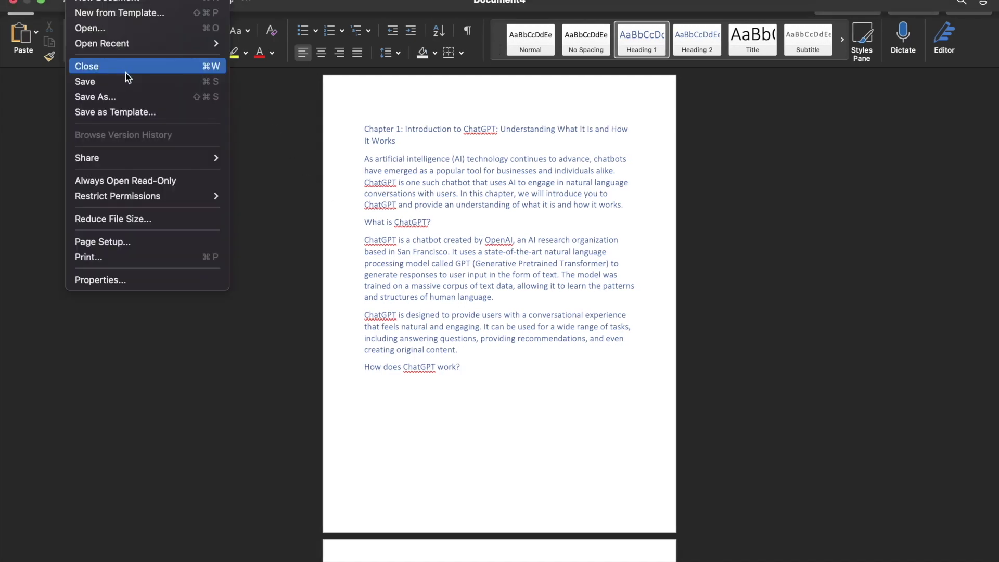
left_click(126, 95)
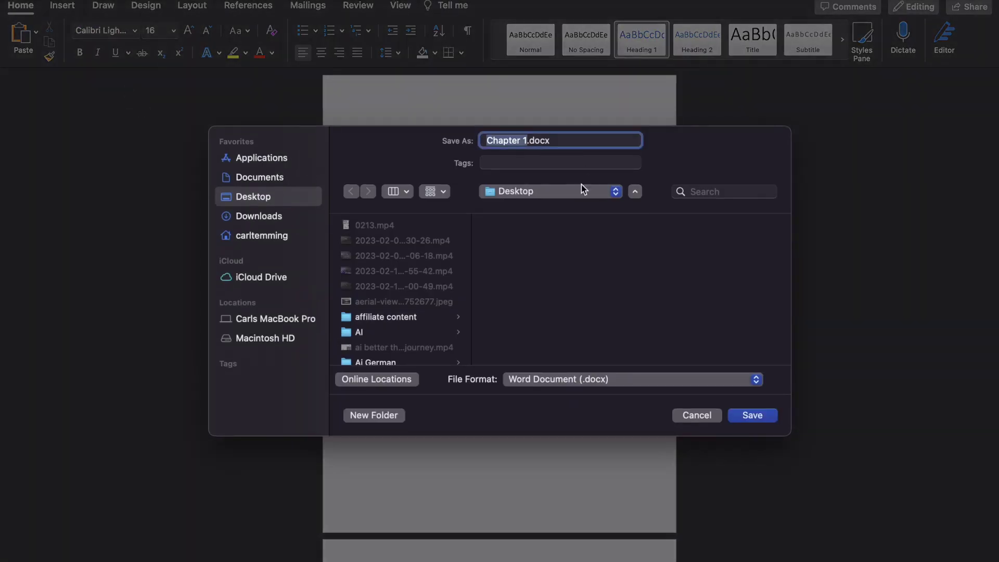
type("ebook ai")
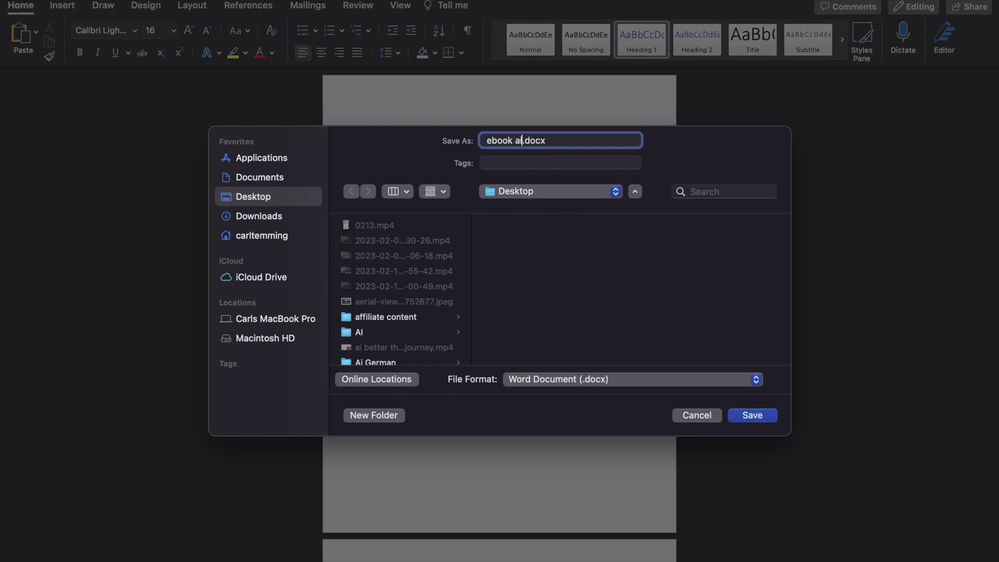
left_click(706, 379)
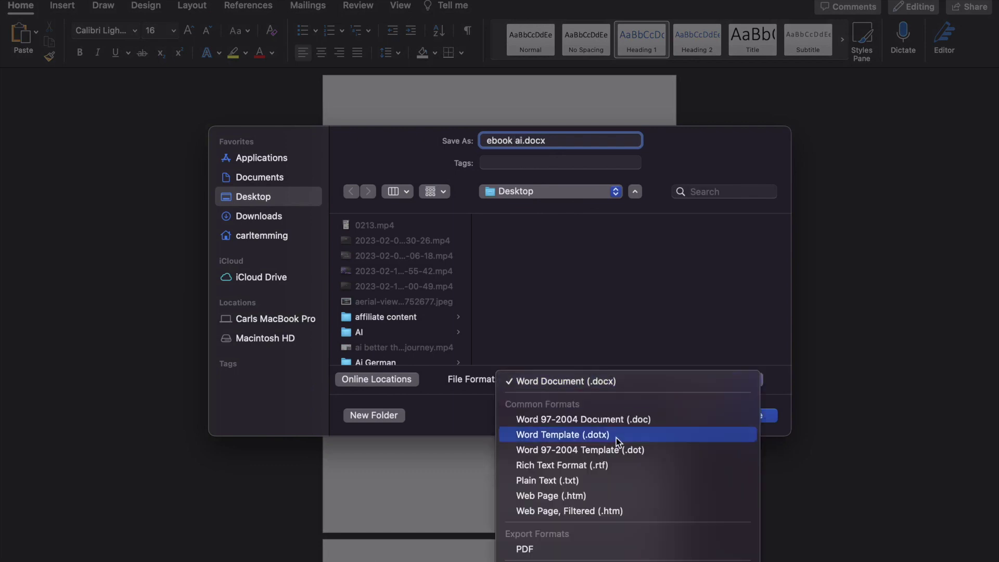
left_click(598, 549)
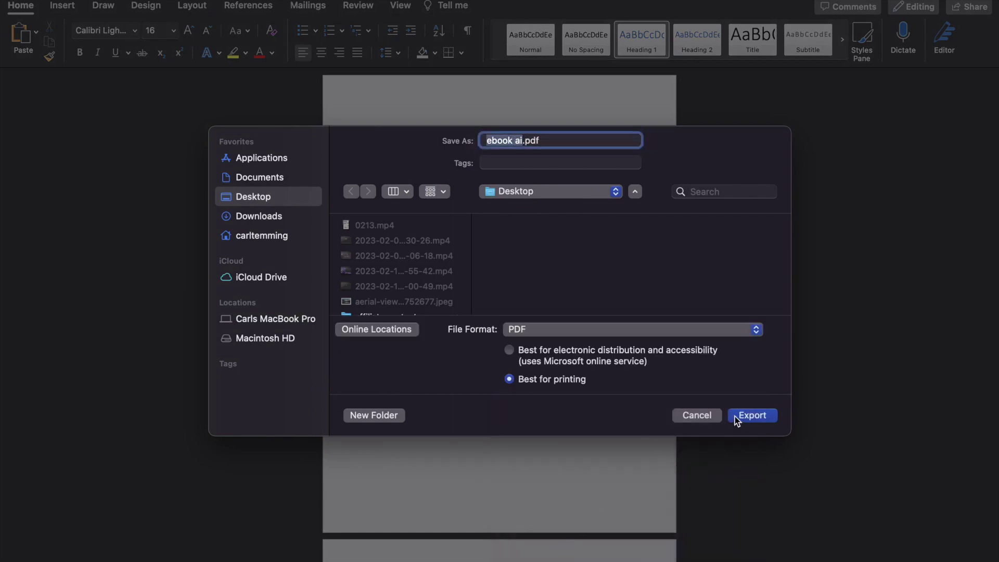
left_click(755, 420)
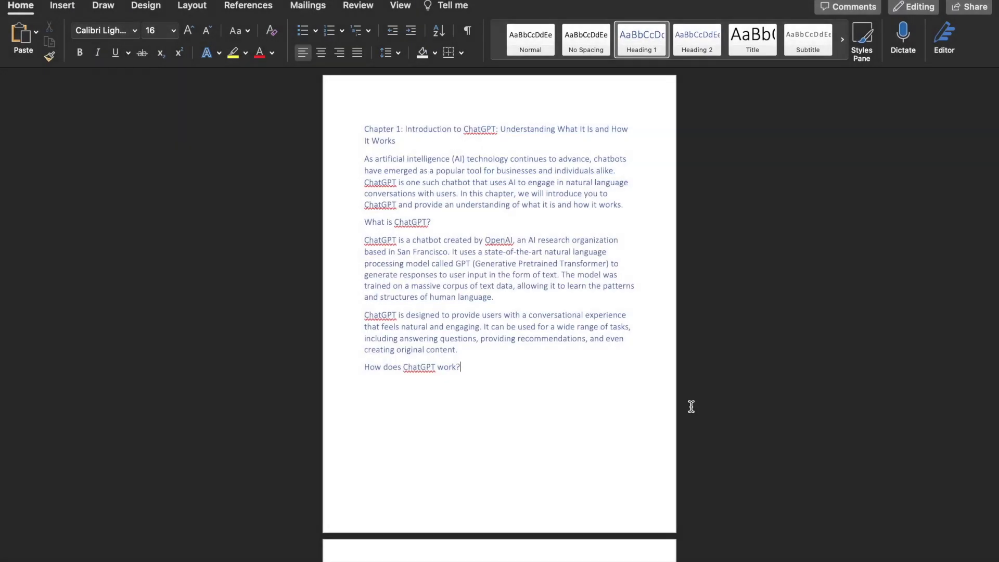
scroll(691, 406, "down", 10)
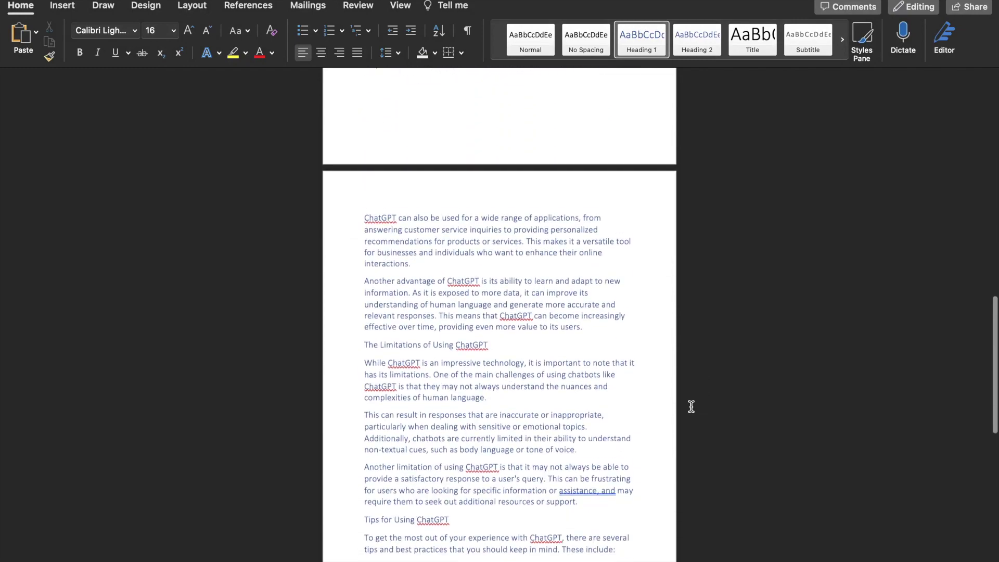
scroll(692, 406, "down", 5)
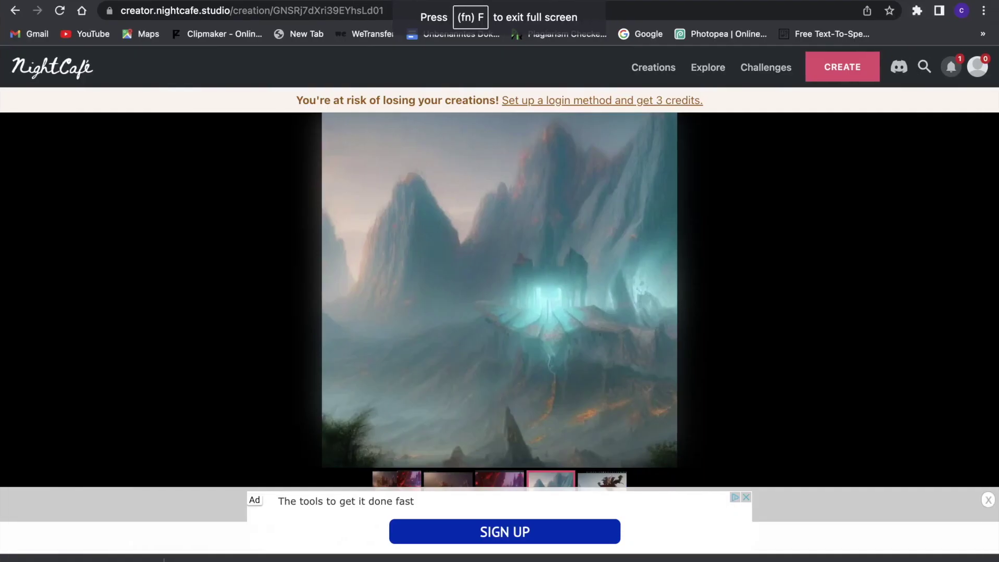
Search Google for gumroad and go to the Gumroad website.
key("super+t")
type("google.com")
key("Return")
type("g")
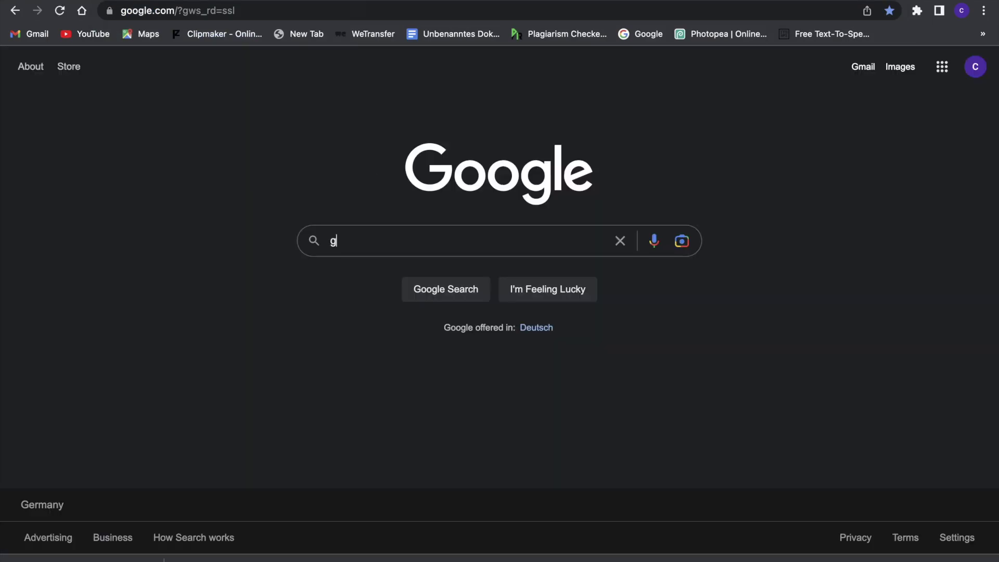
type("i")
key("BackSpace")
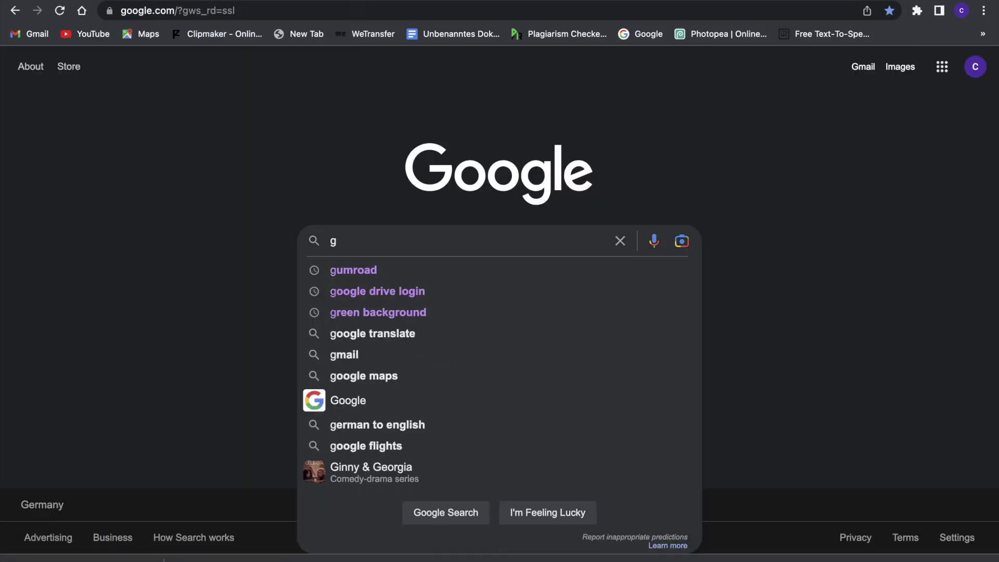
left_click(377, 270)
left_click(284, 199)
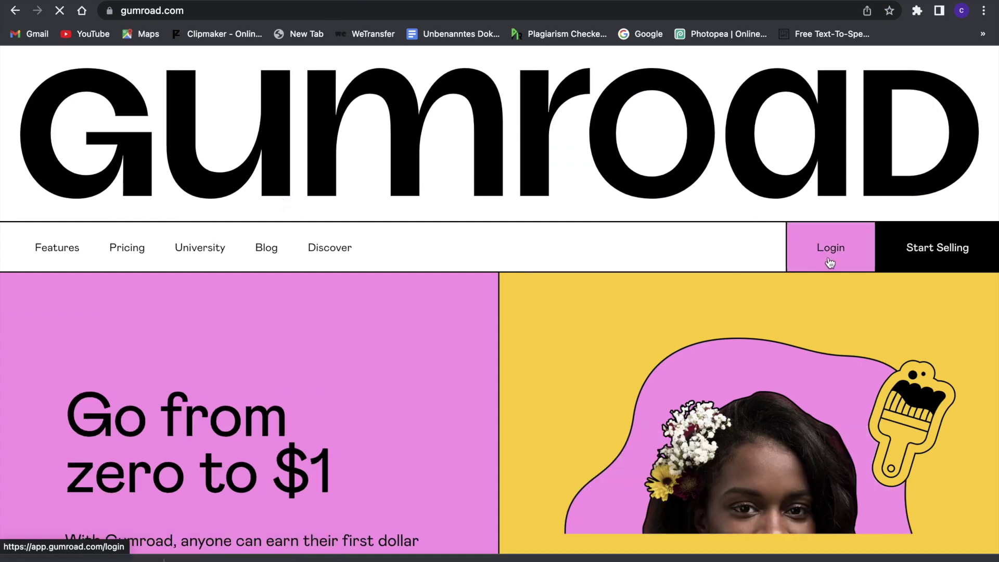
Log in to Gumroad, view the Products list, and start a new product.
left_click(831, 263)
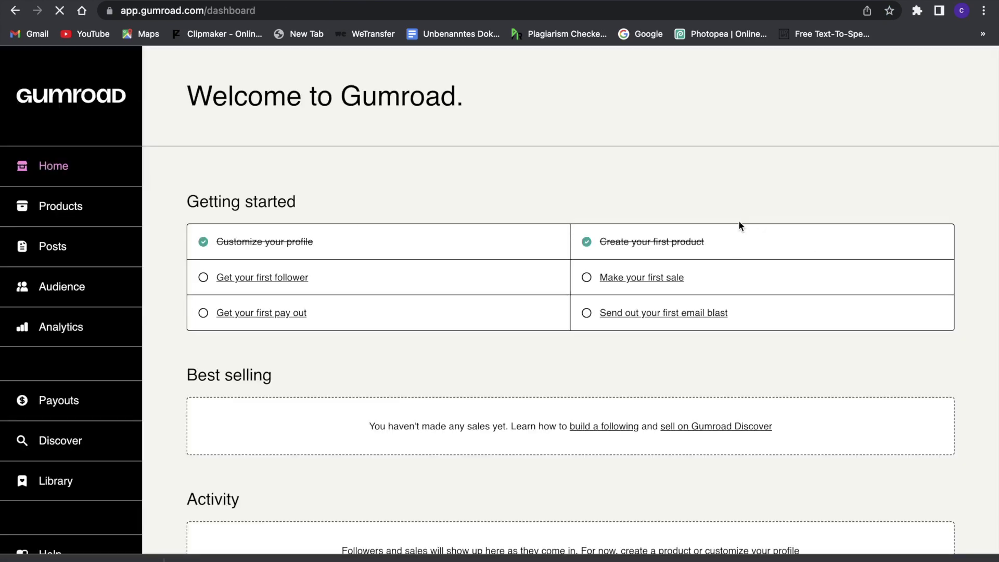
left_click(89, 207)
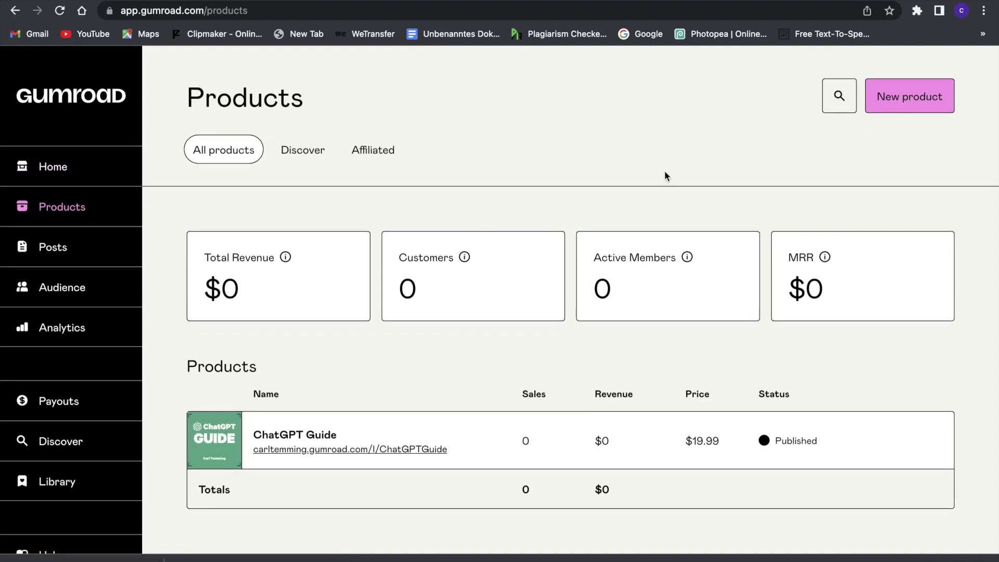
left_click(891, 102)
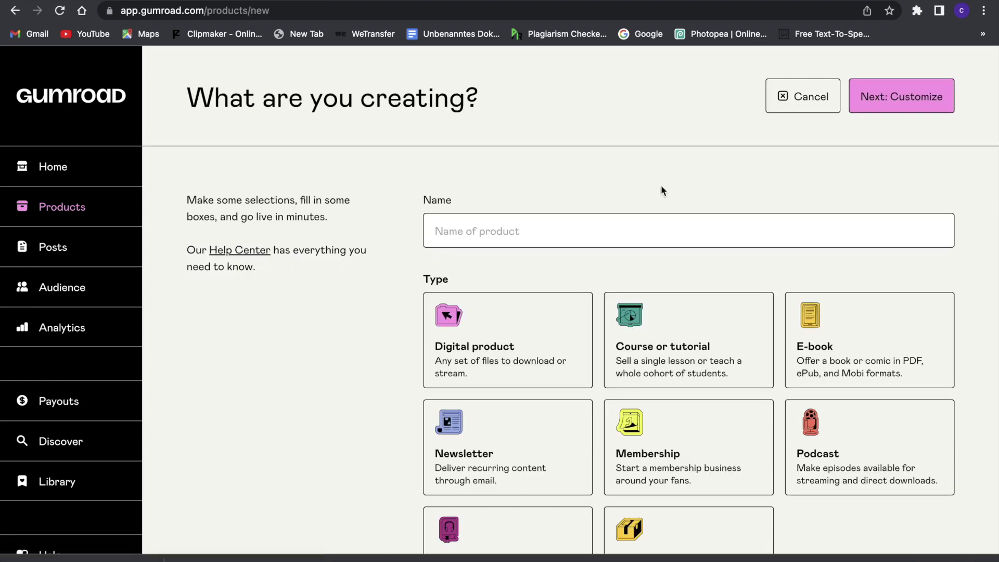
Name the new Gumroad product 'ai guide' and set its price to €17.
scroll(515, 235, "down", 4)
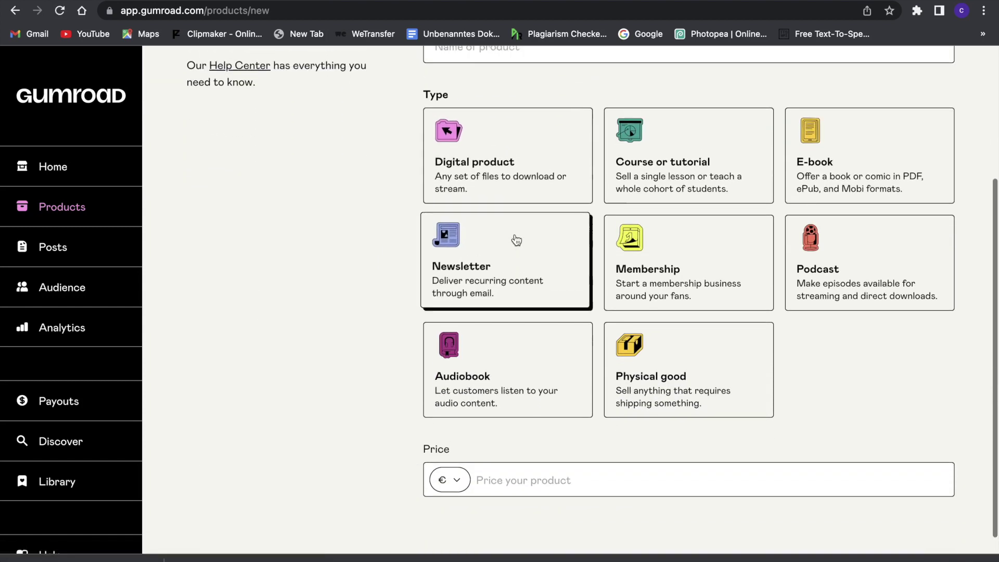
scroll(515, 235, "up", 4)
left_click(515, 236)
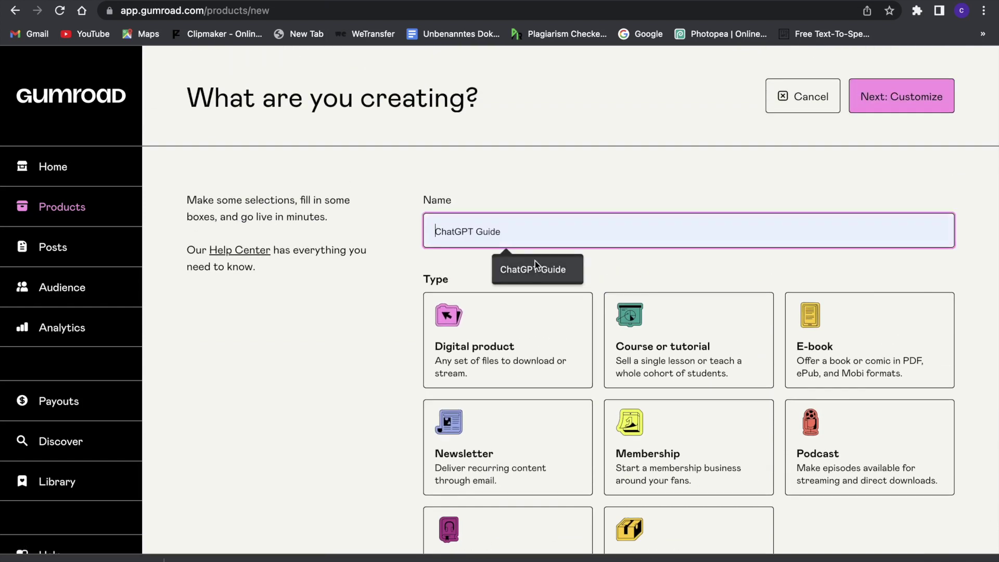
type("ai")
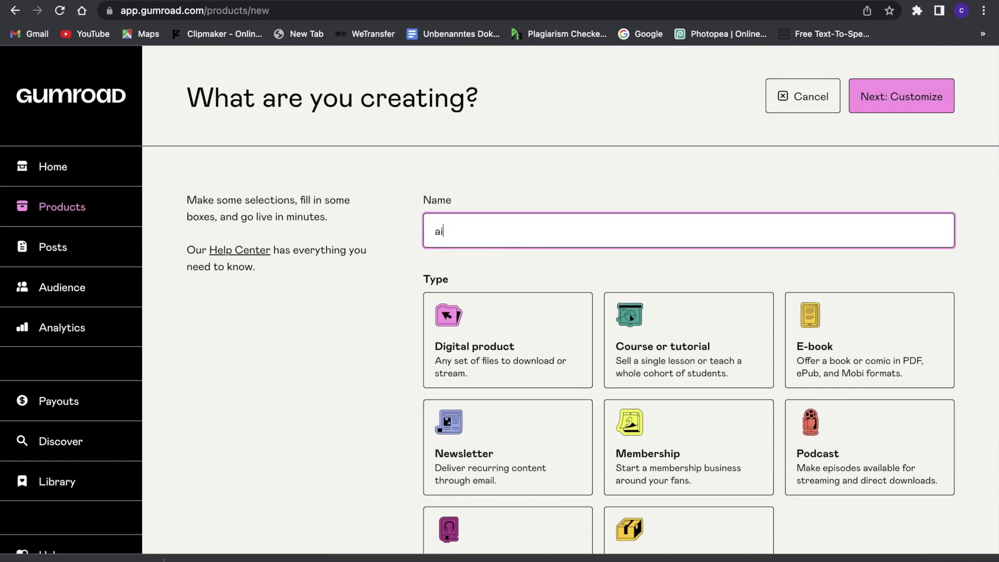
type(" guide")
scroll(535, 304, "down", 4)
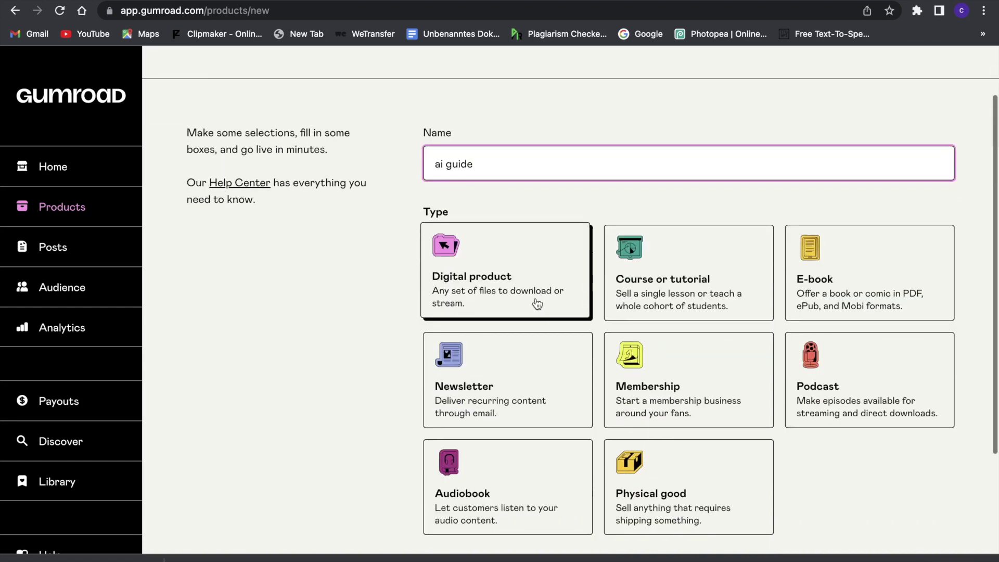
left_click(535, 459)
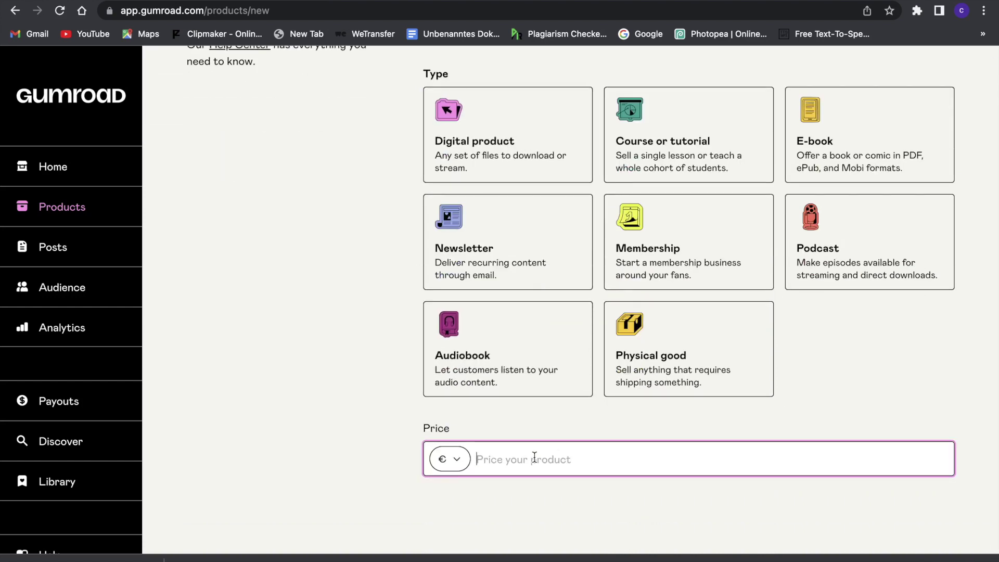
type("1700")
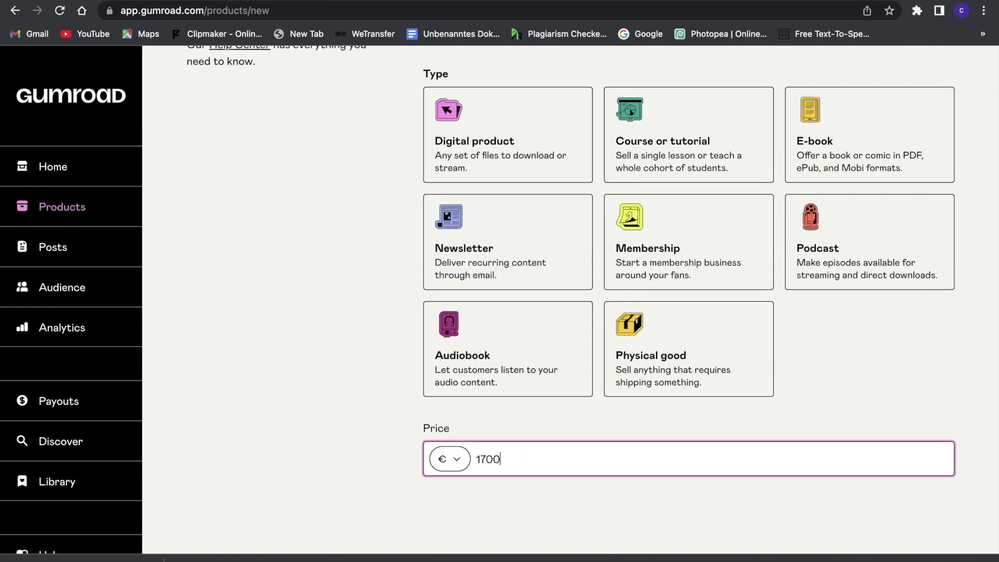
Choose E-book as the product type and continue to the customization page.
scroll(744, 468, "up", 4)
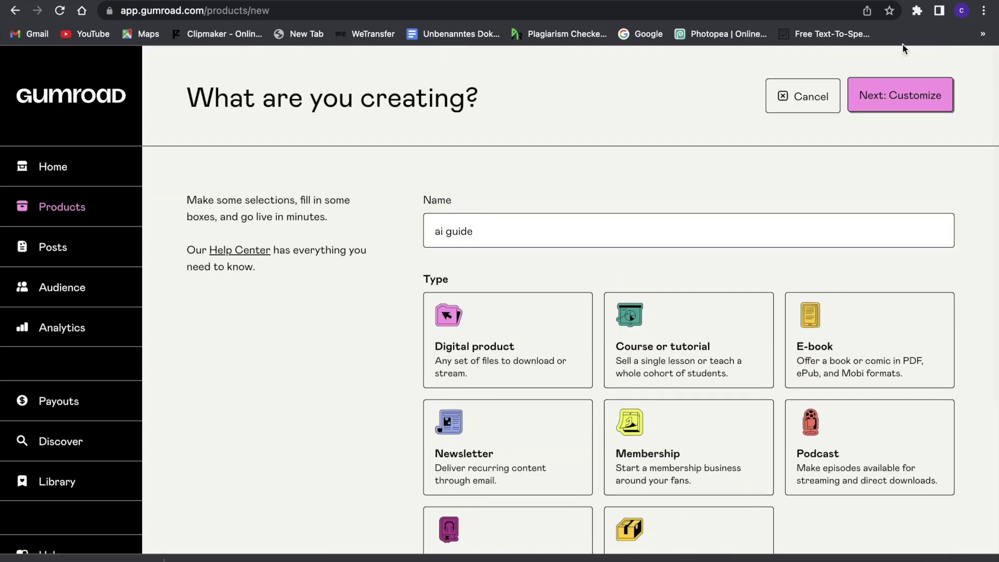
left_click(894, 94)
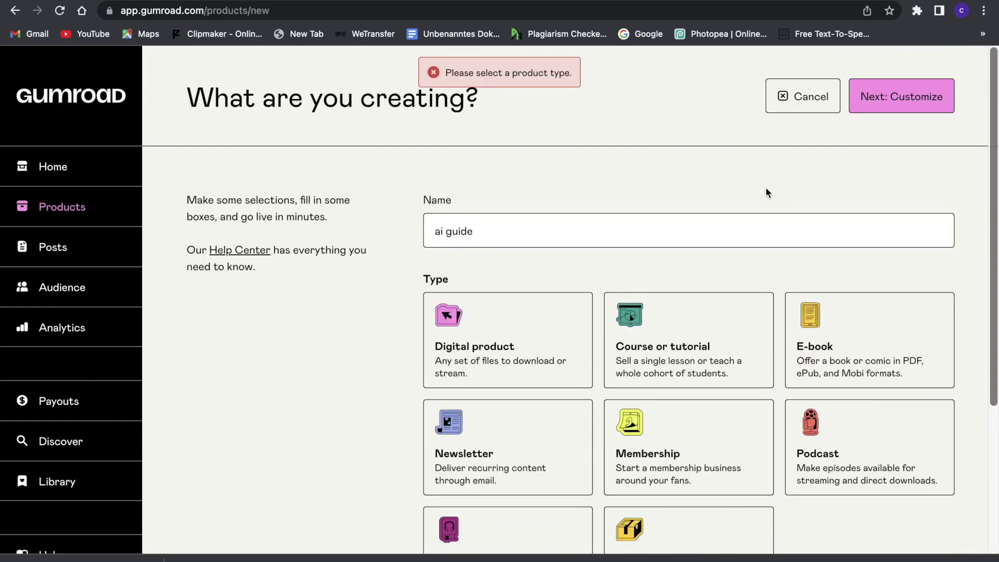
left_click(865, 330)
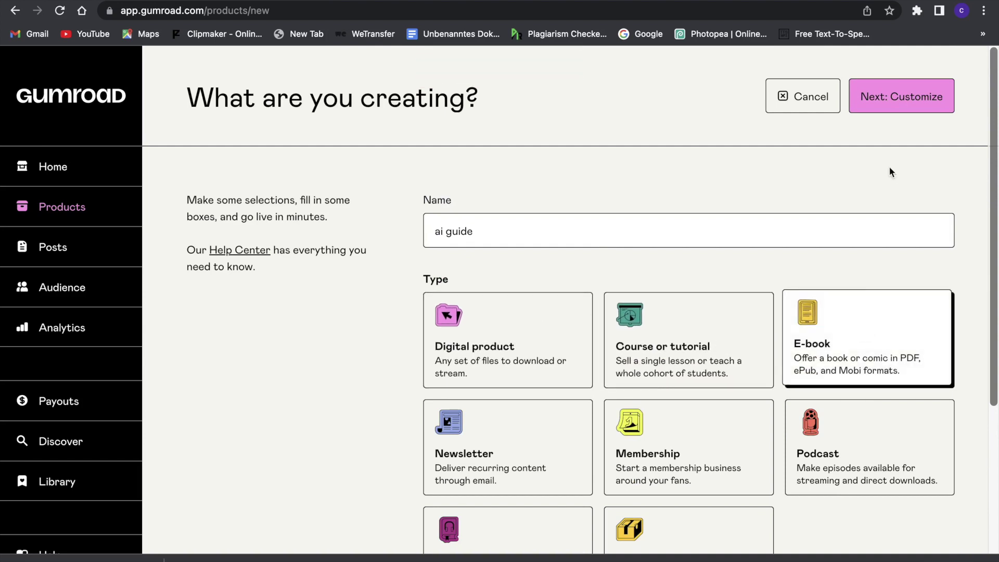
left_click(888, 100)
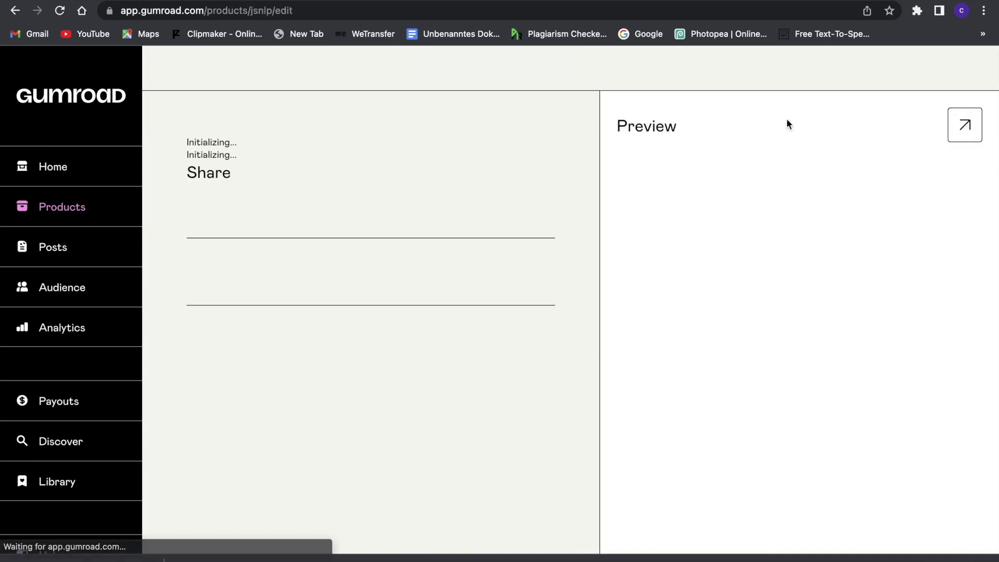
Review the ai guide product form and its Content tab, then return to Product details.
scroll(369, 250, "down", 15)
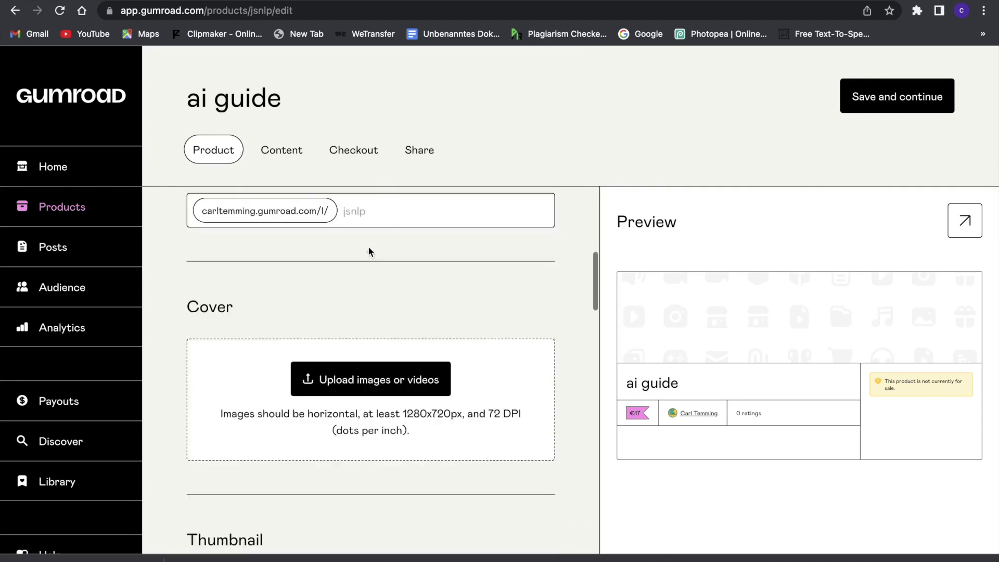
scroll(367, 245, "down", 4)
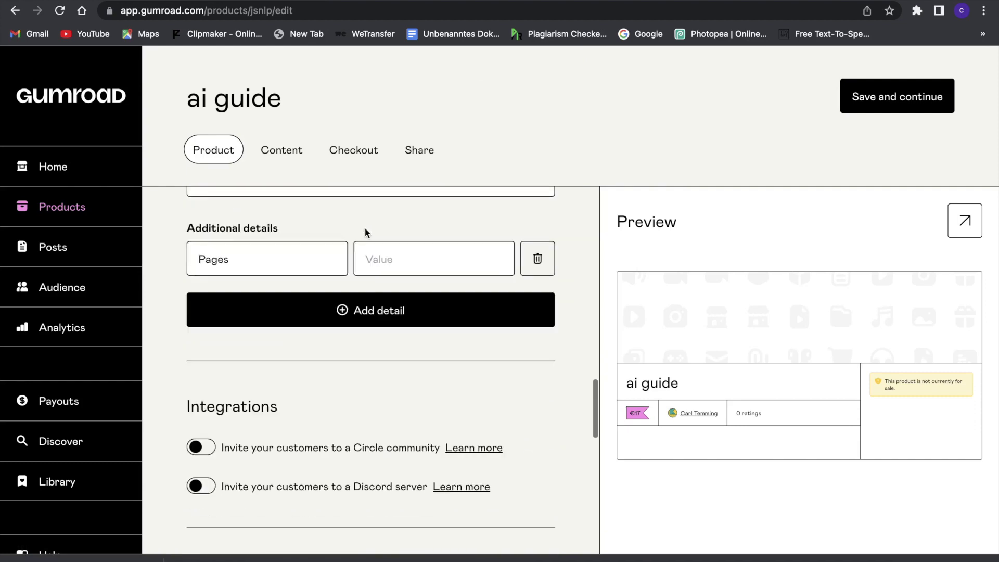
left_click(281, 150)
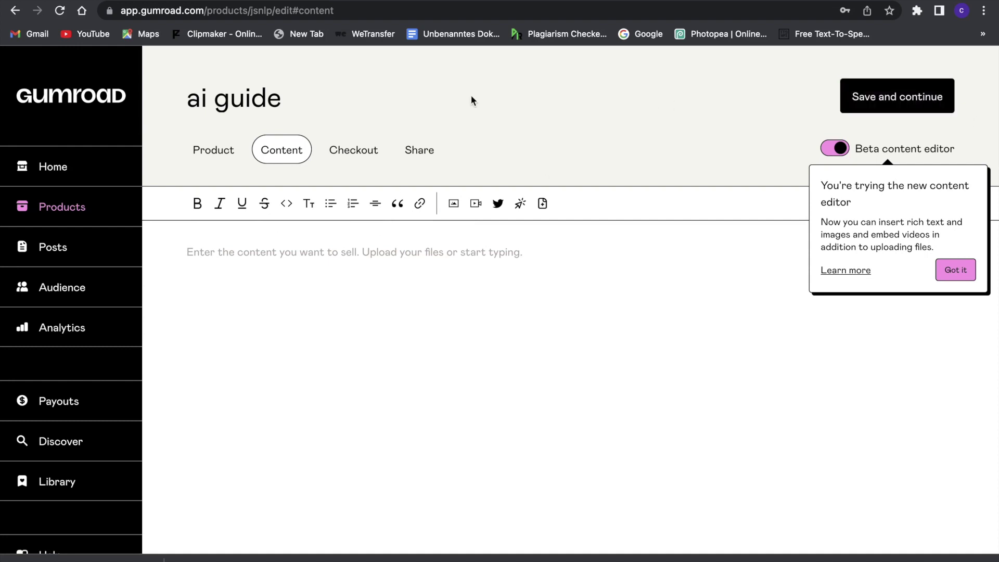
left_click(224, 151)
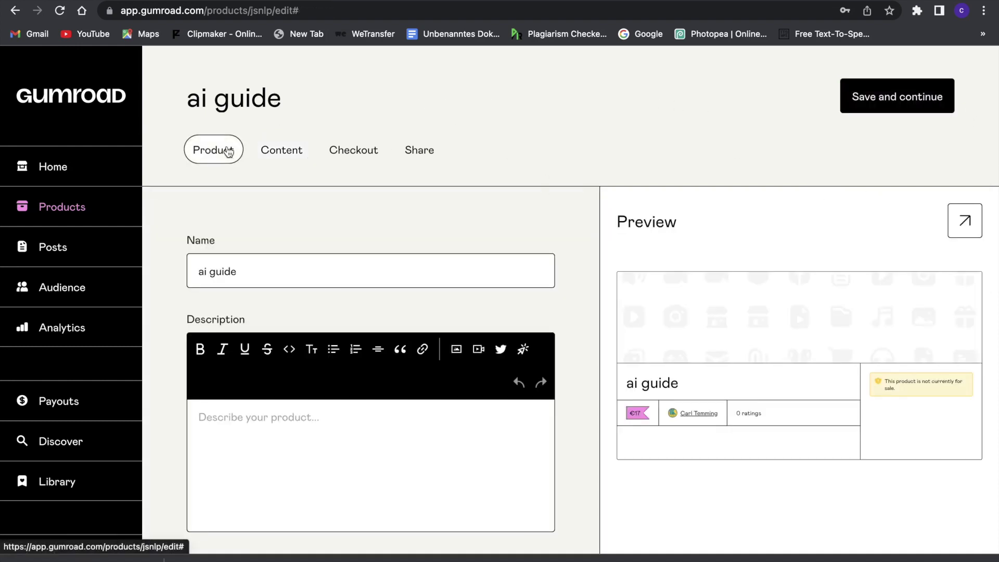
Scroll down to the Cover section, then go back to the Gumroad home dashboard.
scroll(301, 244, "down", 3)
scroll(301, 245, "down", 3)
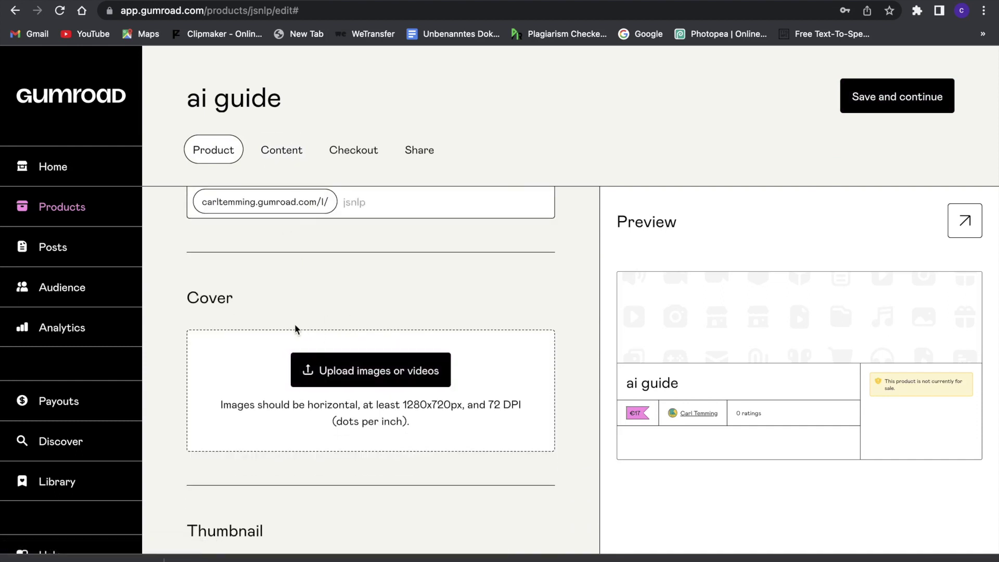
scroll(294, 327, "down", 1)
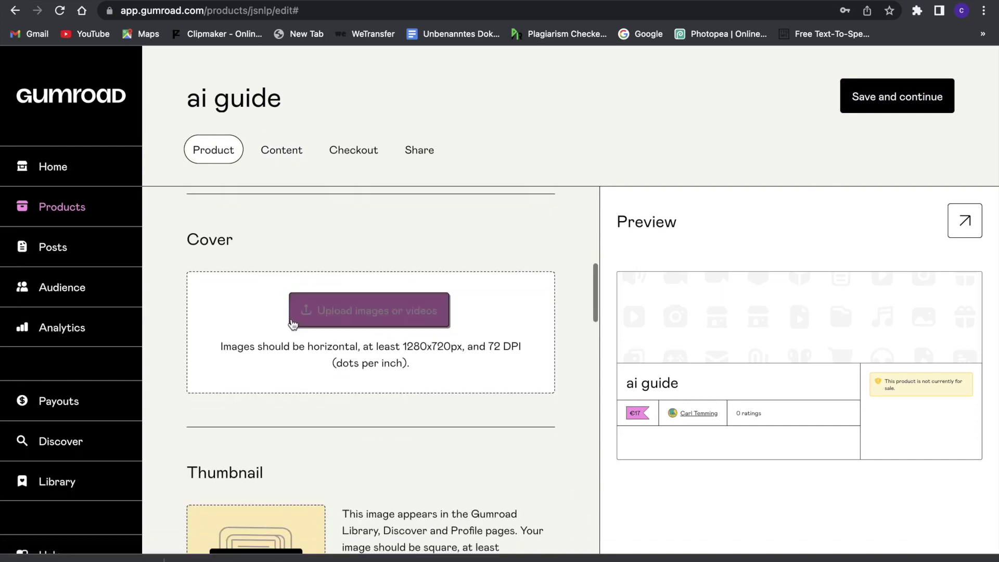
left_click(63, 169)
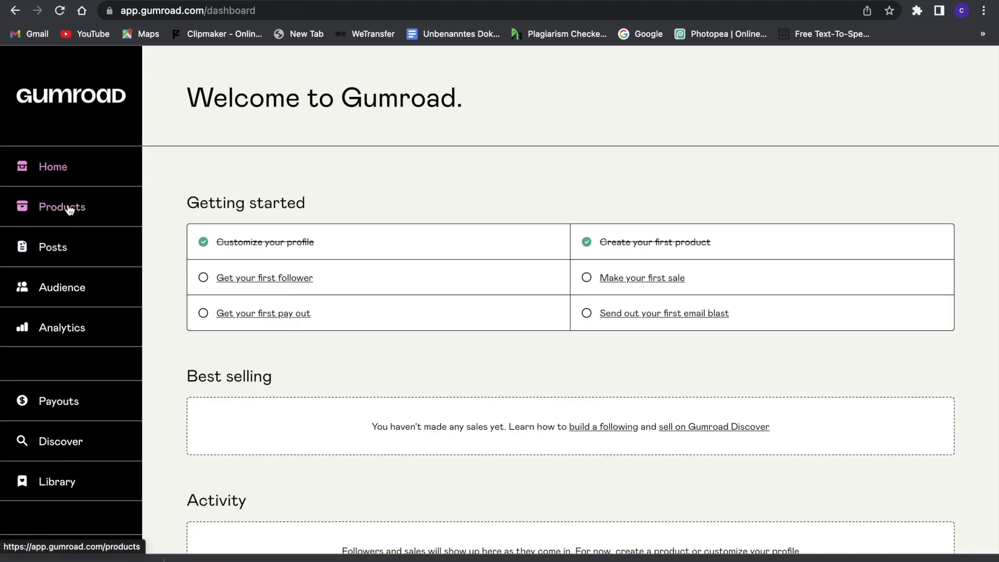
Delete the ai guide product from the Products list.
left_click(70, 209)
scroll(260, 340, "down", 1)
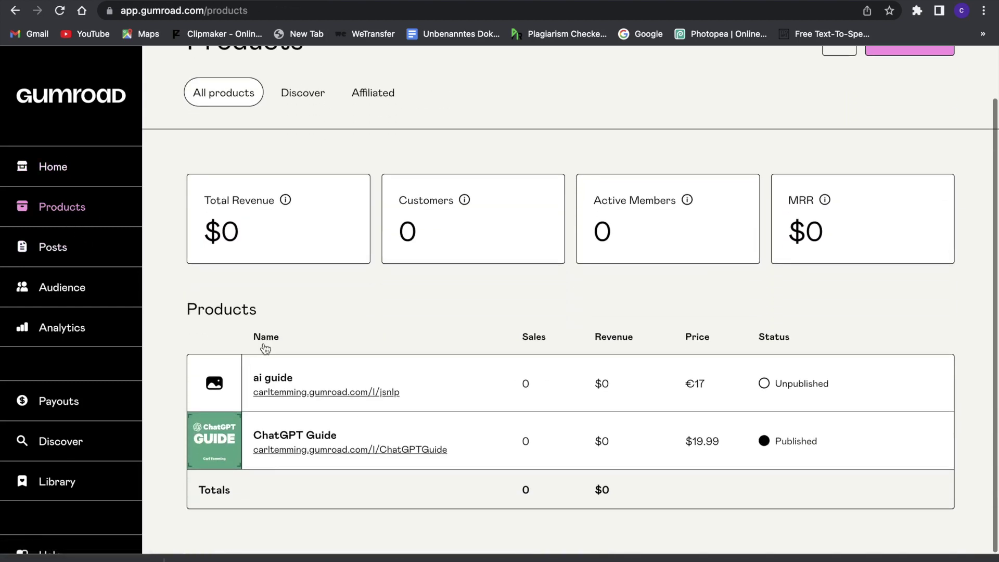
mouse_move(551, 393)
left_click(868, 382)
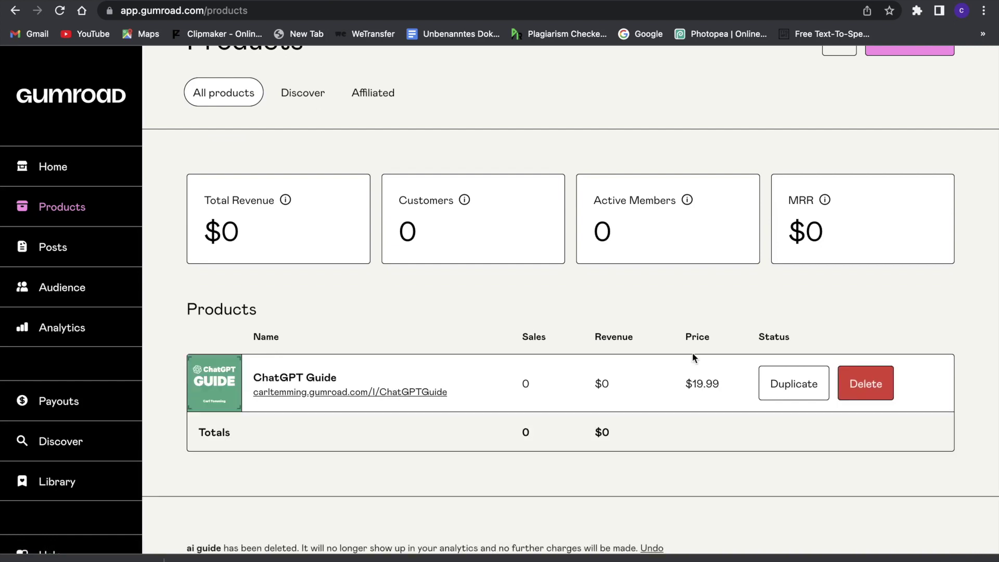
Open the ChatGPT Guide product's editor and look over its description and cover.
left_click(218, 373)
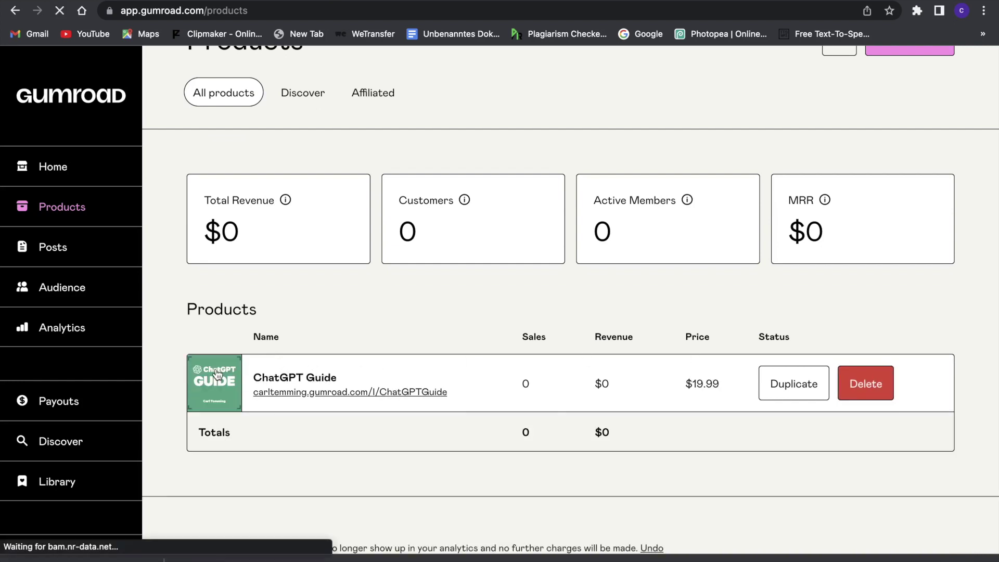
scroll(466, 354, "down", 4)
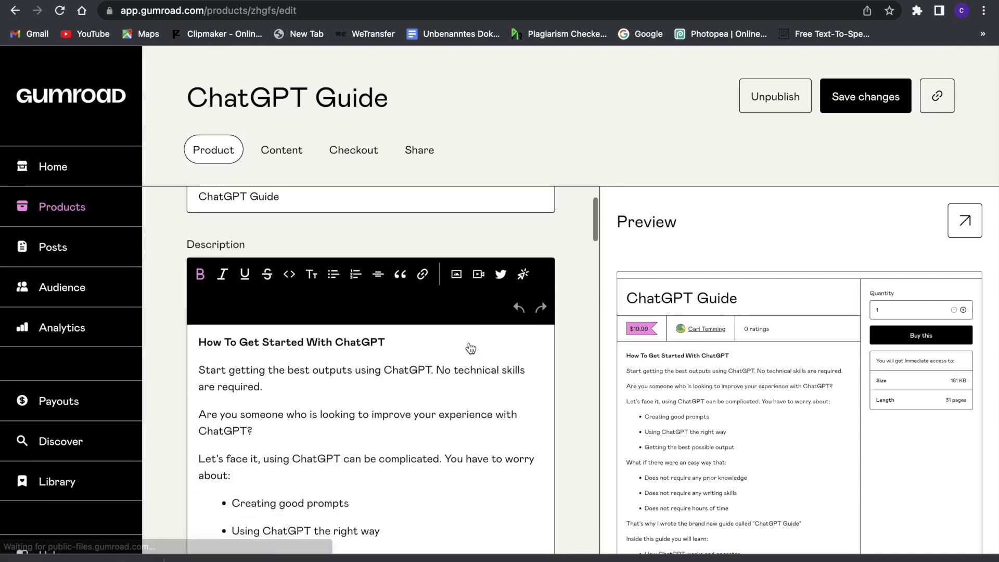
scroll(657, 419, "down", 1)
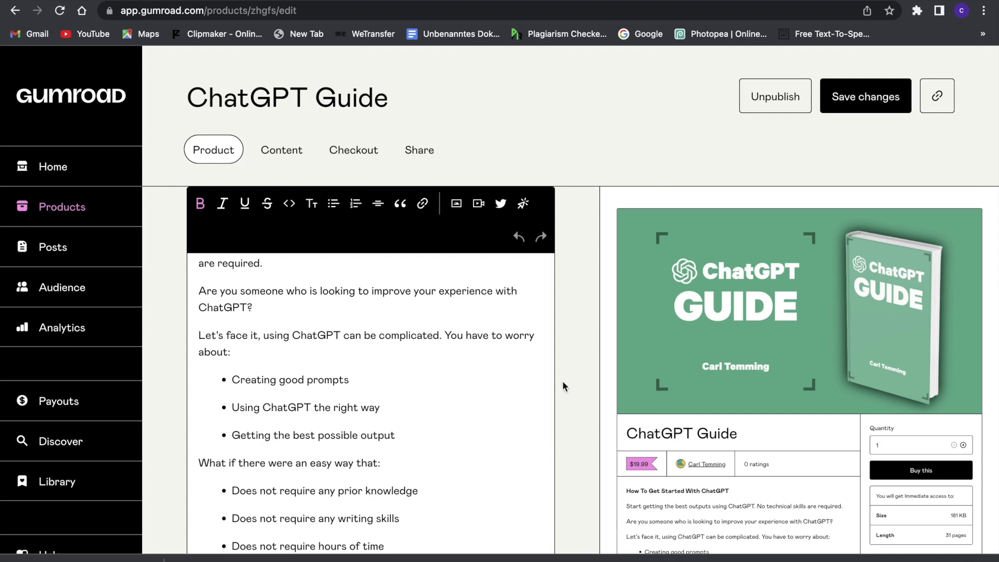
scroll(496, 364, "up", 3)
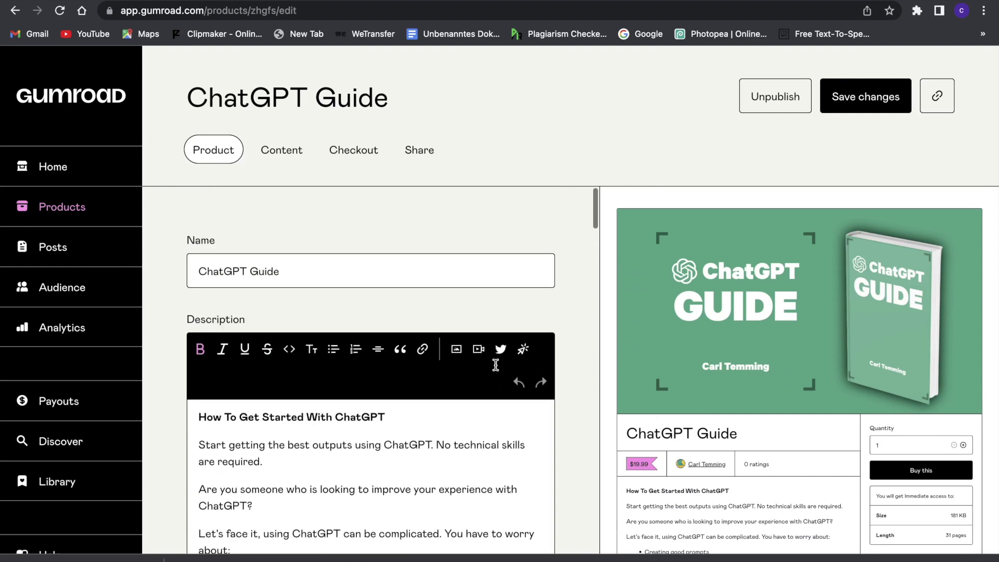
scroll(504, 424, "down", 1)
scroll(503, 423, "down", 3)
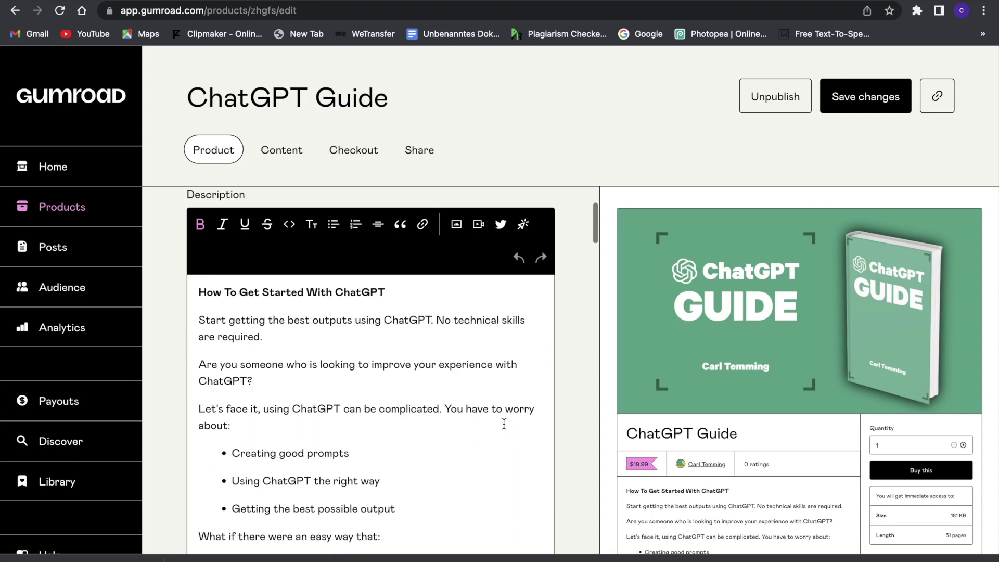
scroll(503, 424, "up", 2)
scroll(503, 423, "up", 2)
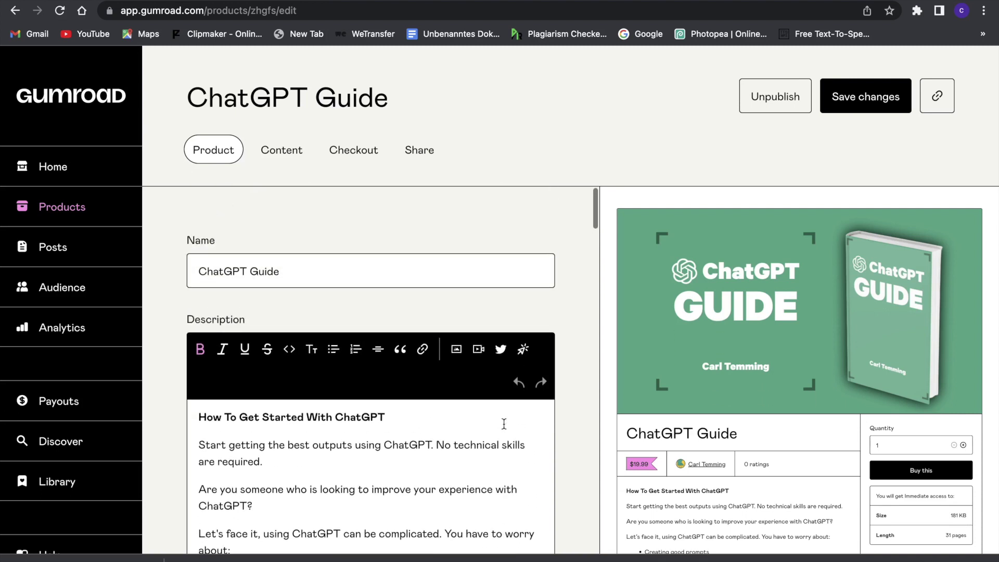